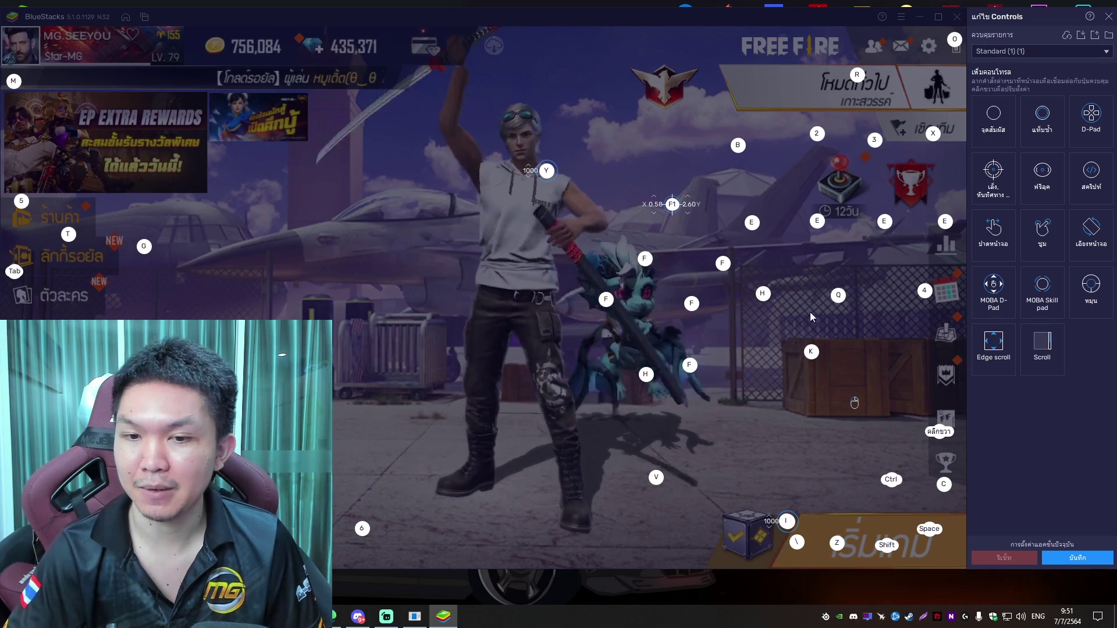
Step: Save the key mapping of the Standard (1) (1) scheme and close the controls editor
left_click(1078, 557)
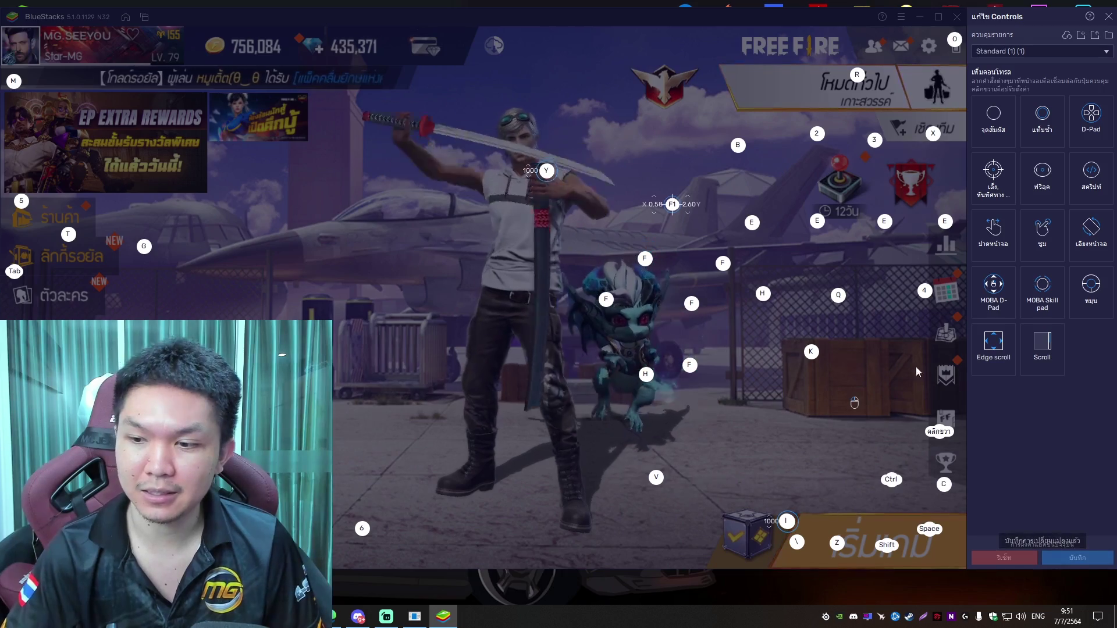
left_click(1109, 16)
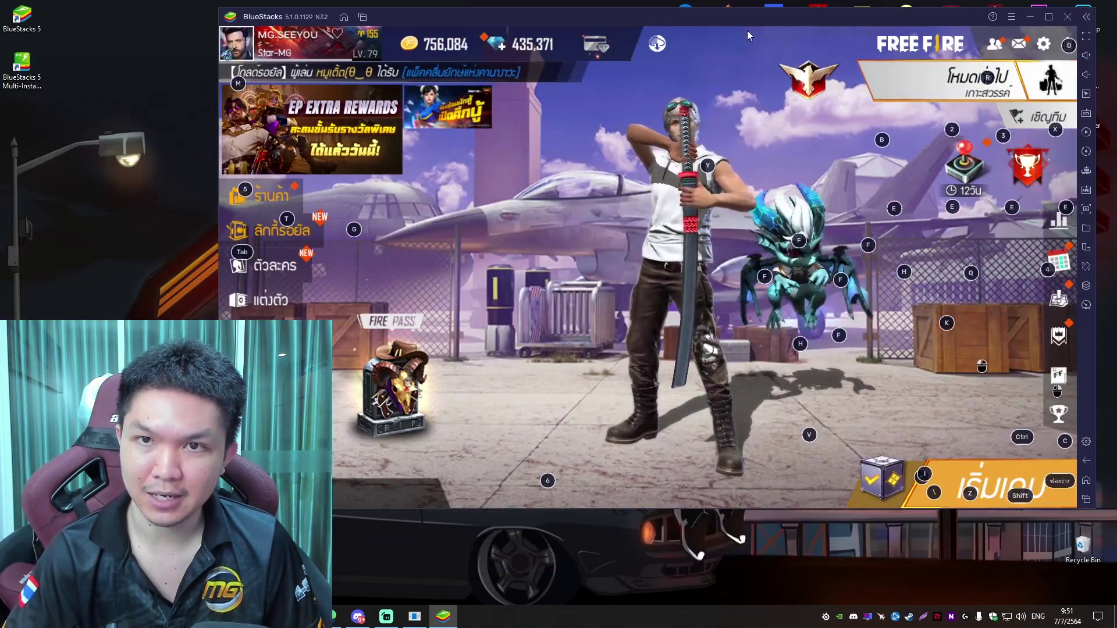
Step: Check the progress of Free Fire's resource pack downloads, and close the download list
left_click(656, 44)
left_click_drag(731, 24, 704, 20)
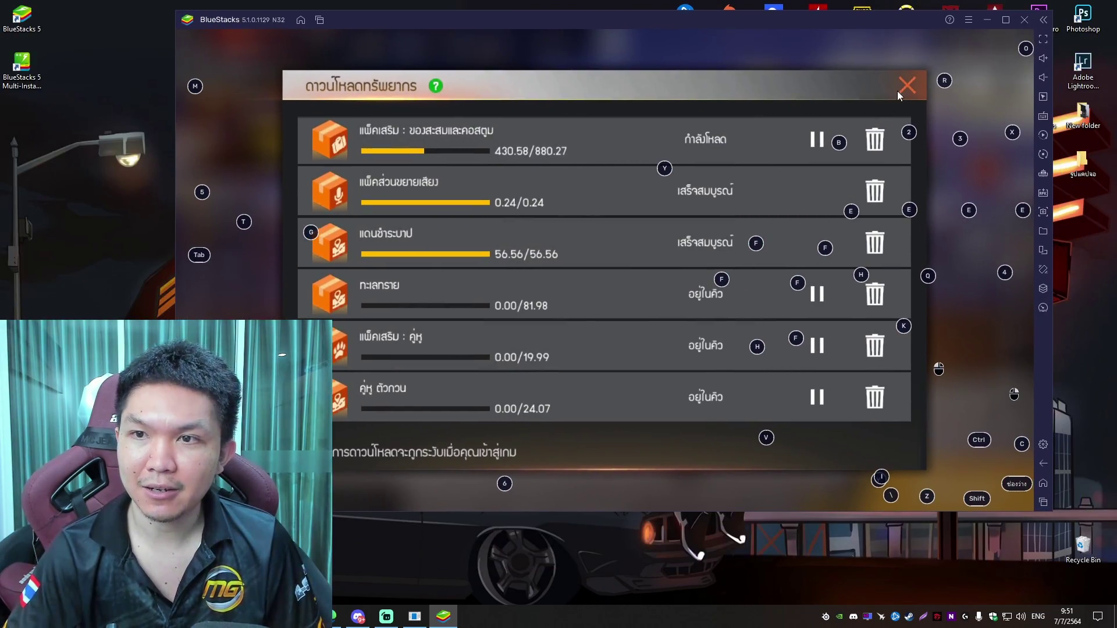
left_click(906, 86)
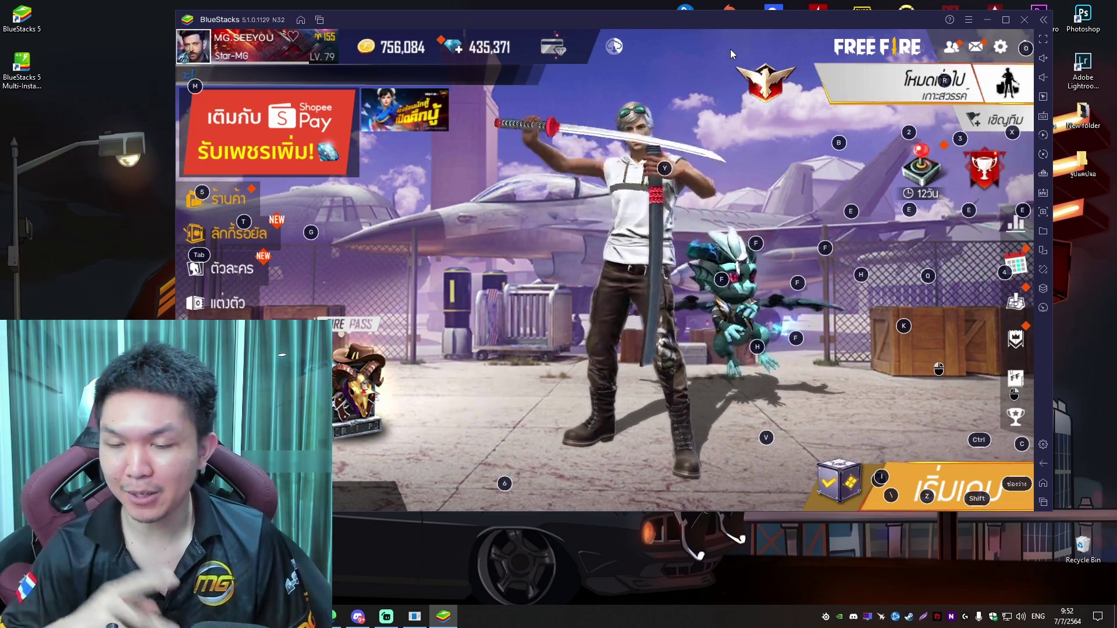
Step: Minimize BlueStacks, open the NVIDIA Control Panel from the desktop, and show the program-specific 3D settings for AppPlayer (HD-Player.exe)
left_click(987, 19)
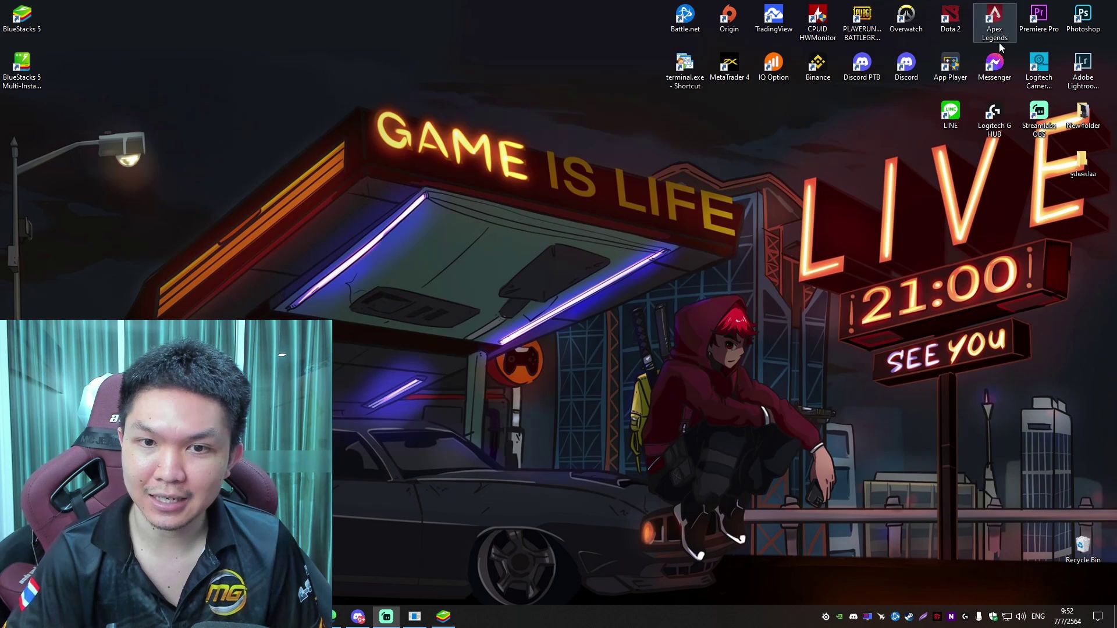
right_click(720, 162)
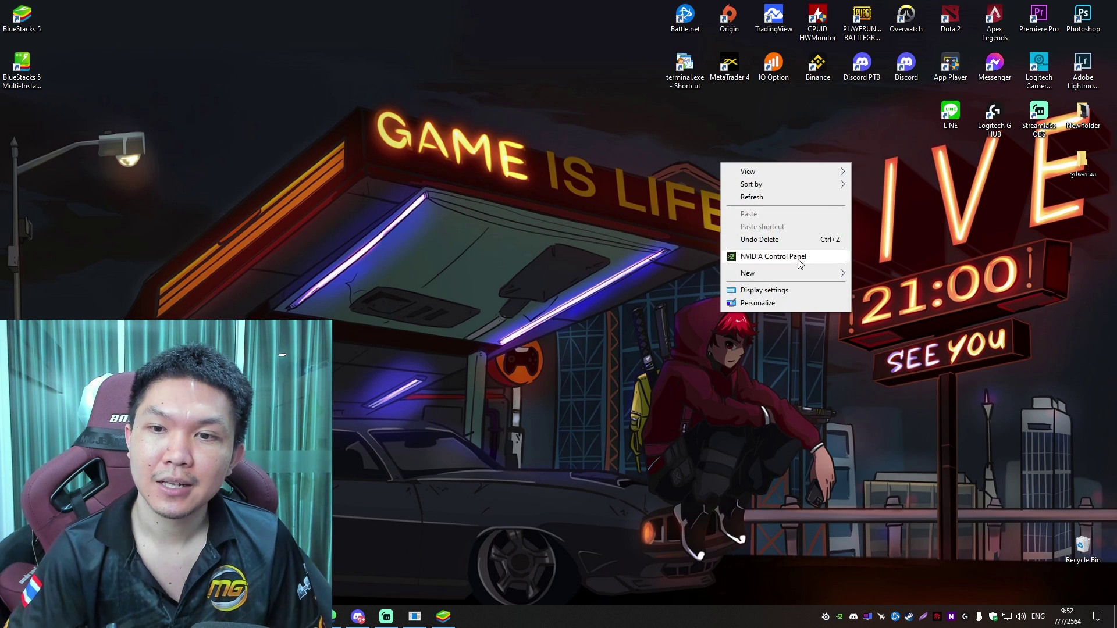
left_click(787, 260)
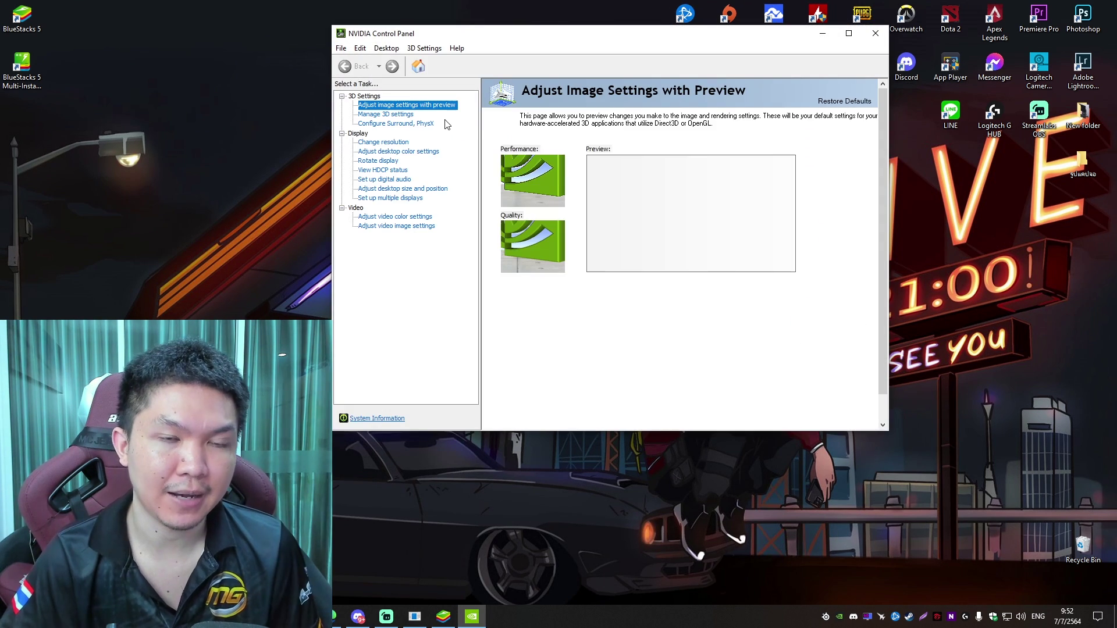
left_click(400, 116)
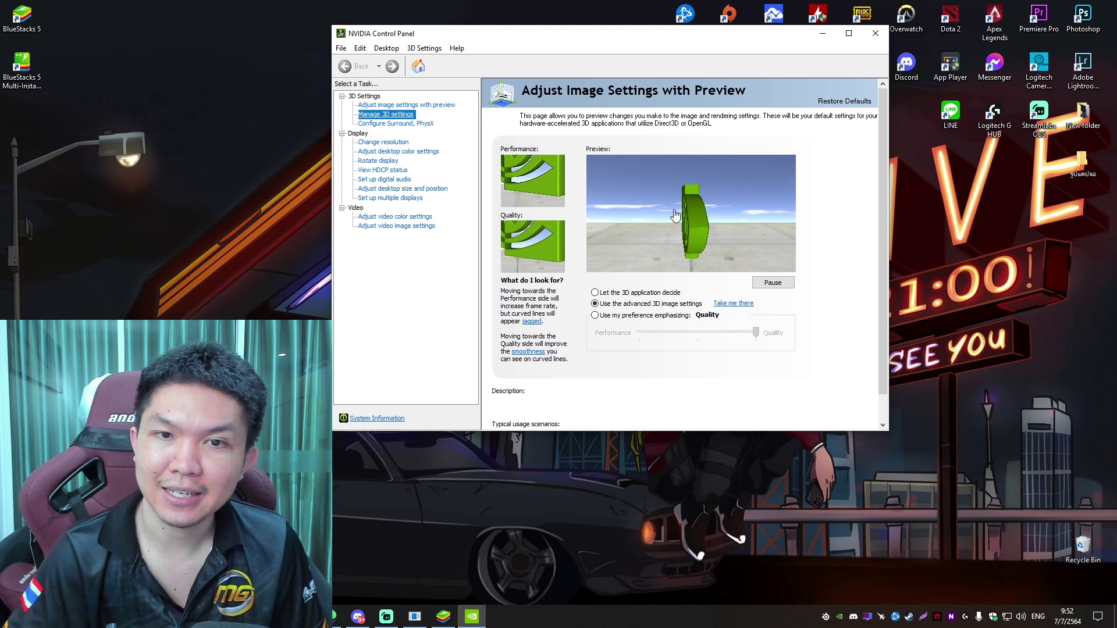
left_click(594, 170)
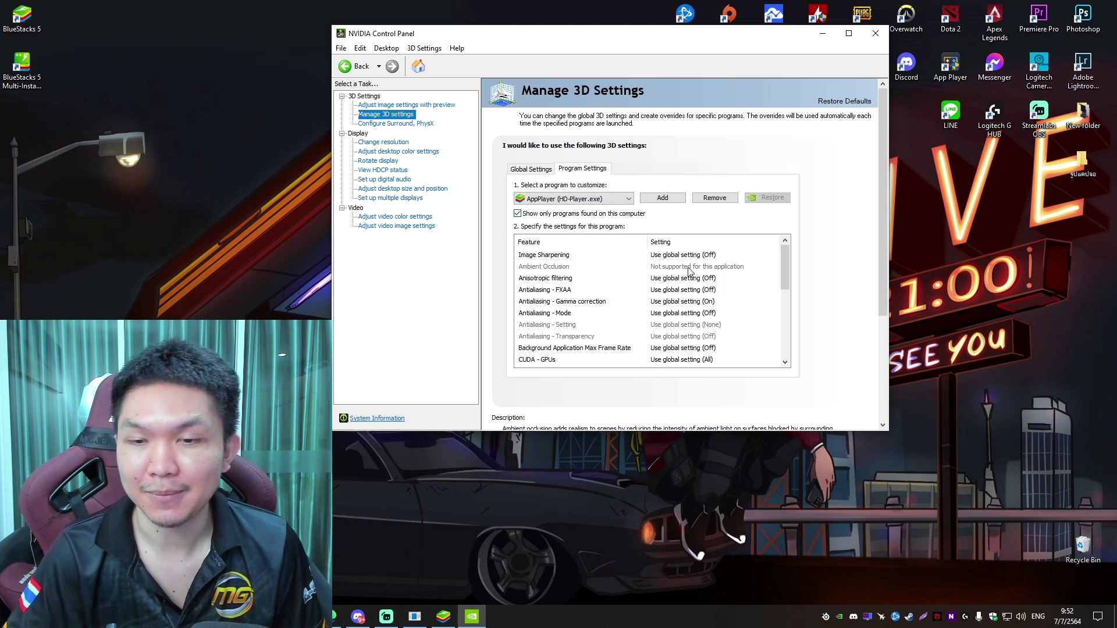
Step: Turn on Image Sharpening for AppPlayer with sharpen 0.50 and ignore film grain 0.17
left_click(549, 258)
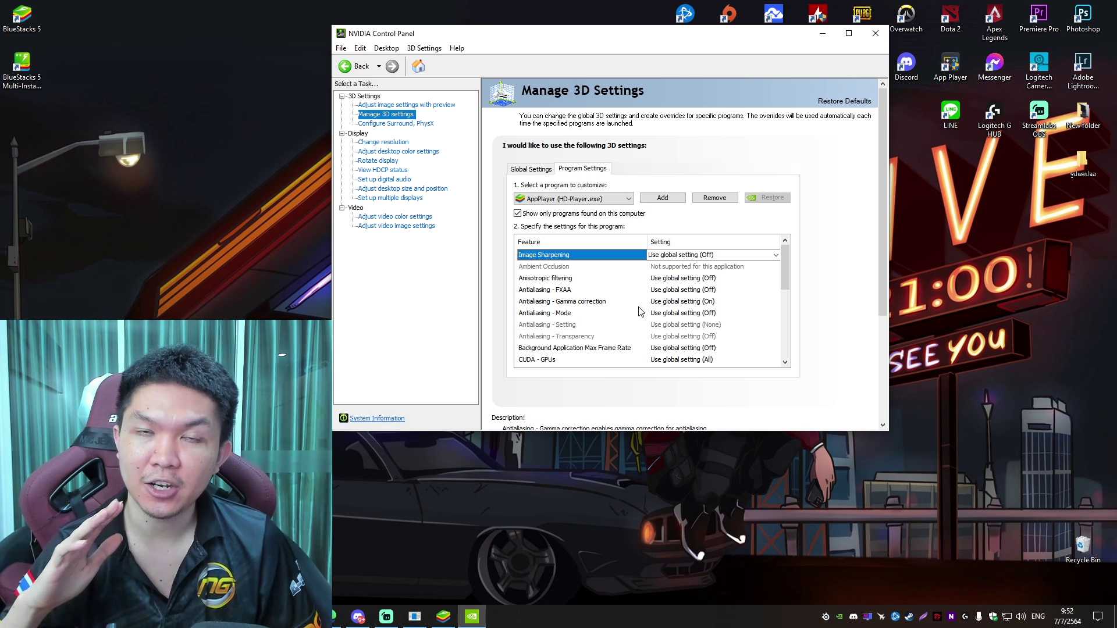
left_click(703, 256)
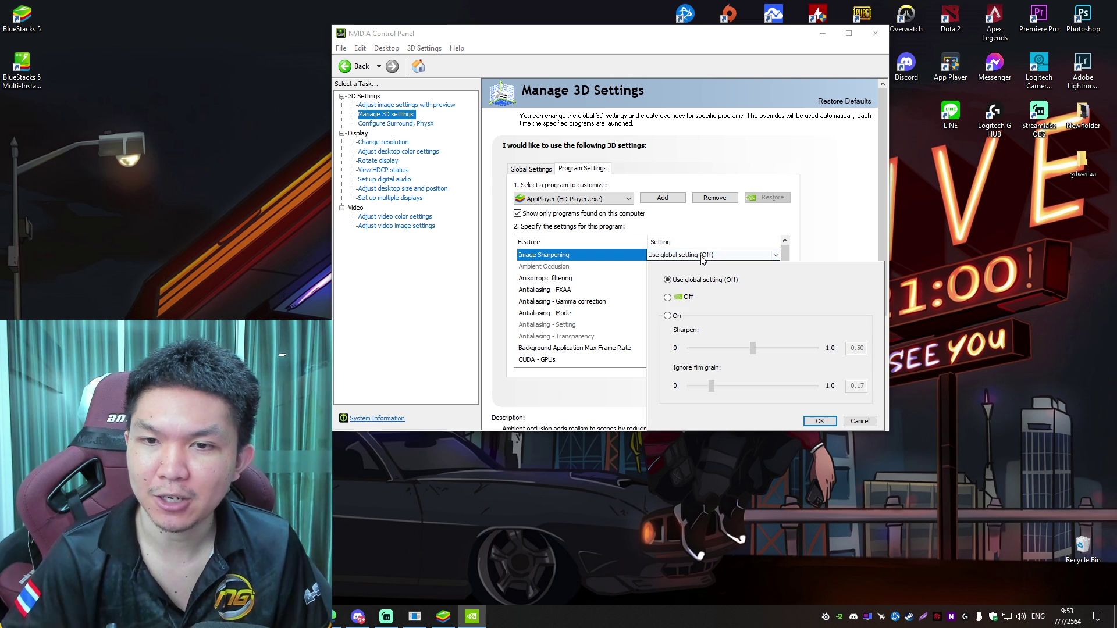
left_click(668, 316)
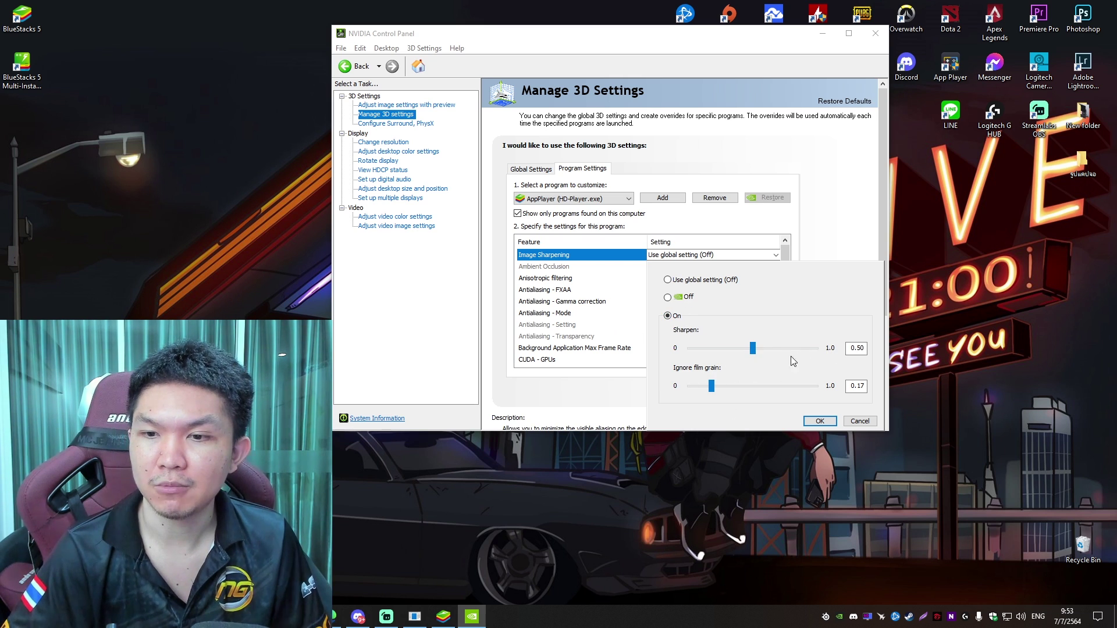
left_click(820, 422)
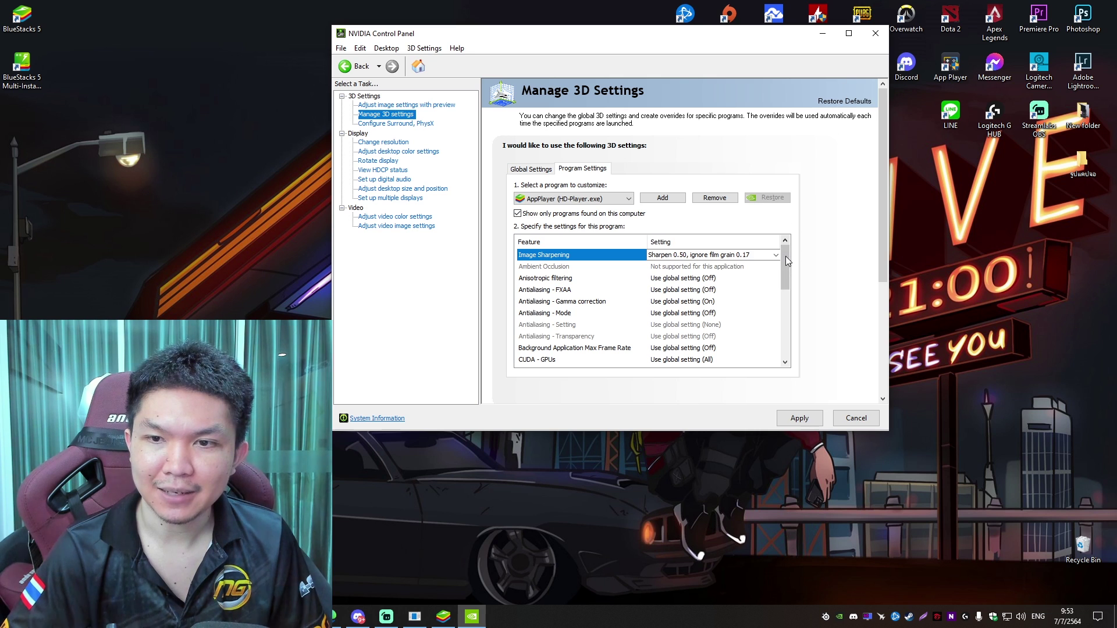
Step: Enlarge the NVIDIA Control Panel window and set Vertical sync to Off for AppPlayer
left_click_drag(785, 256, 782, 271)
left_click(849, 33)
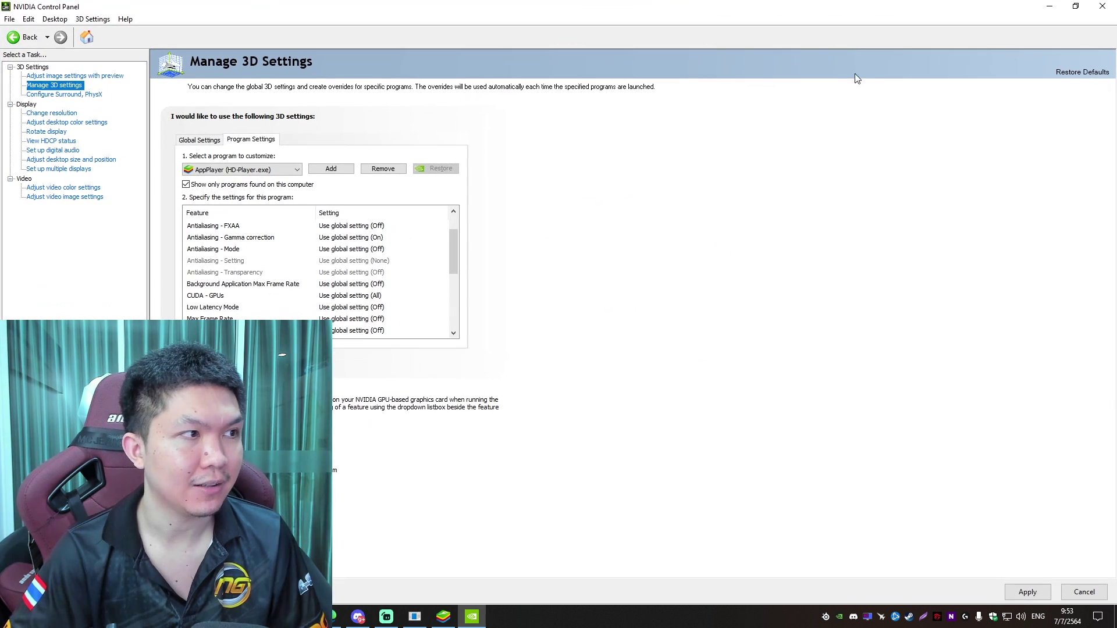
left_click_drag(454, 251, 454, 317)
left_click(1076, 6)
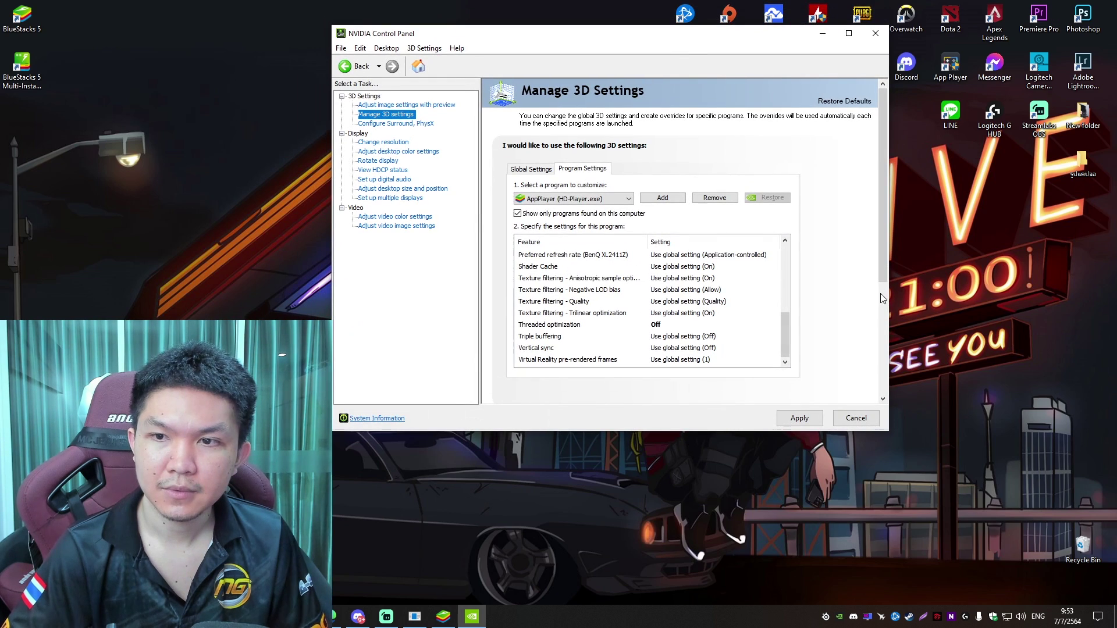
left_click_drag(889, 431, 1107, 581)
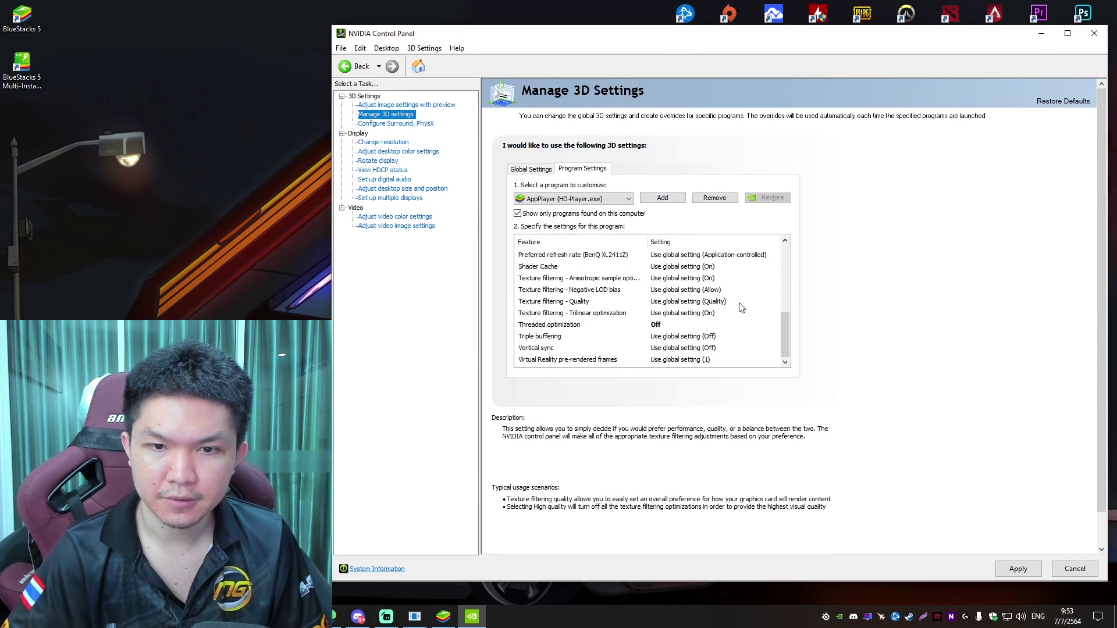
left_click(536, 349)
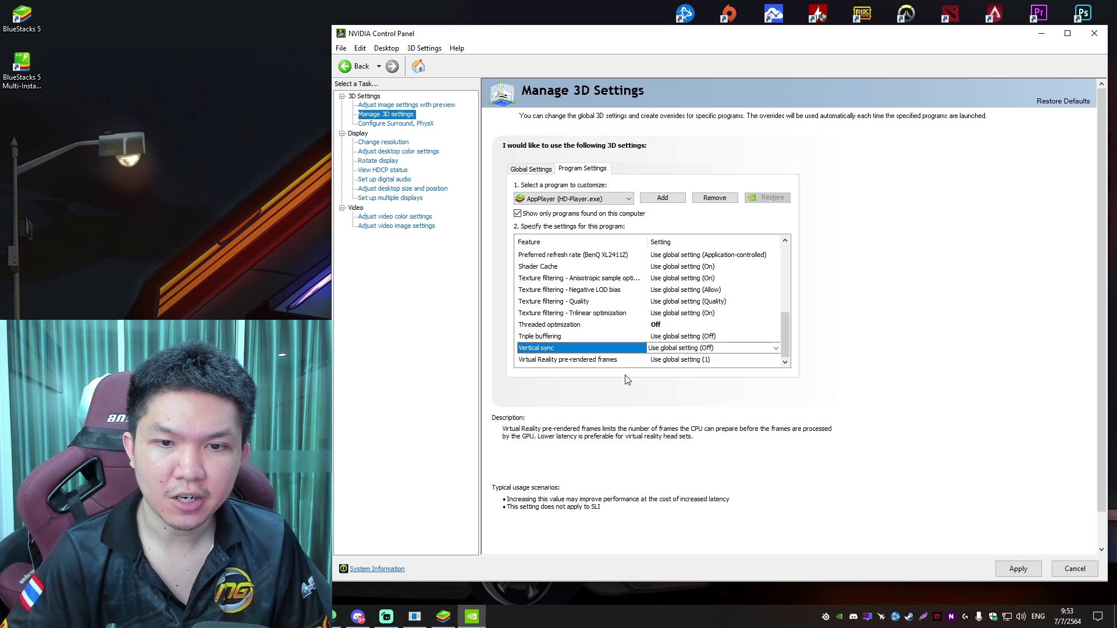
left_click(690, 349)
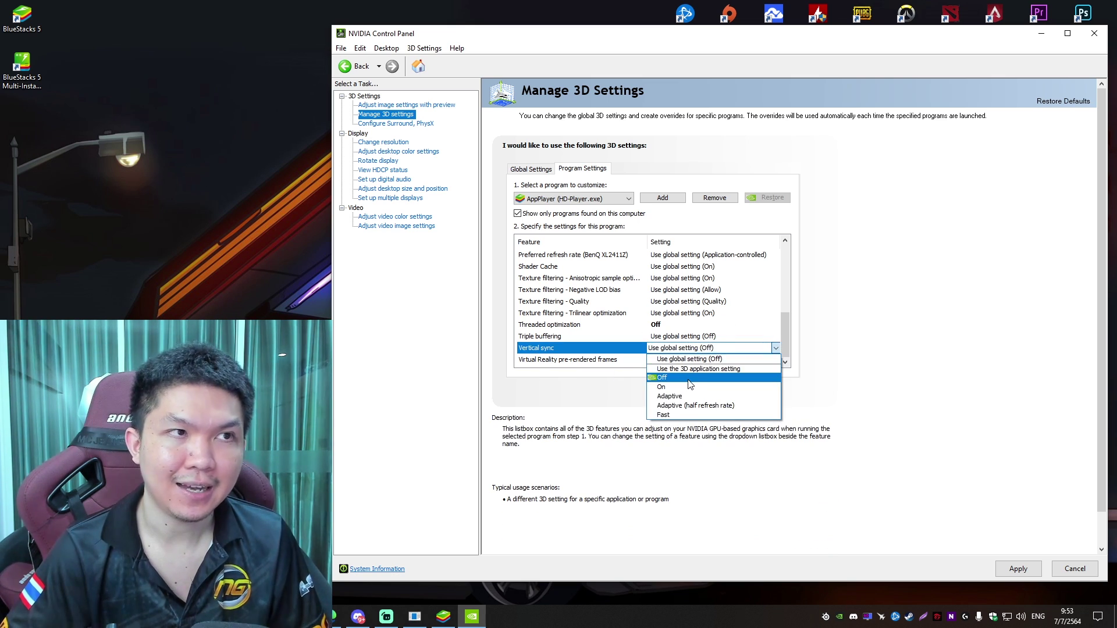
left_click(689, 379)
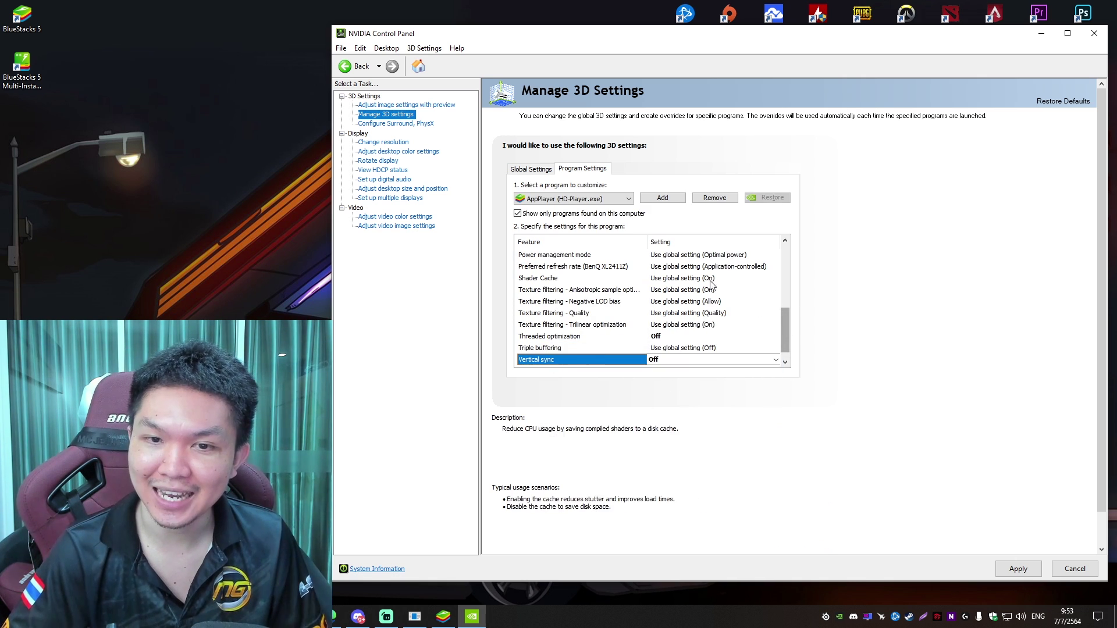
Step: Set the Power management mode to Prefer maximum performance for AppPlayer and apply the changed settings
left_click(556, 260)
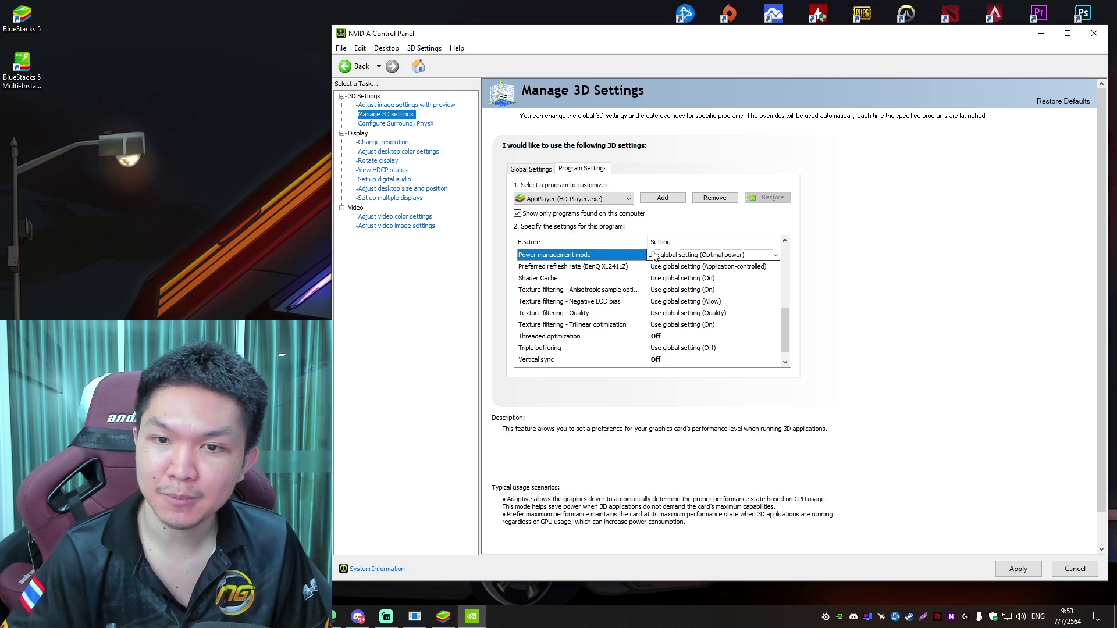
left_click(682, 257)
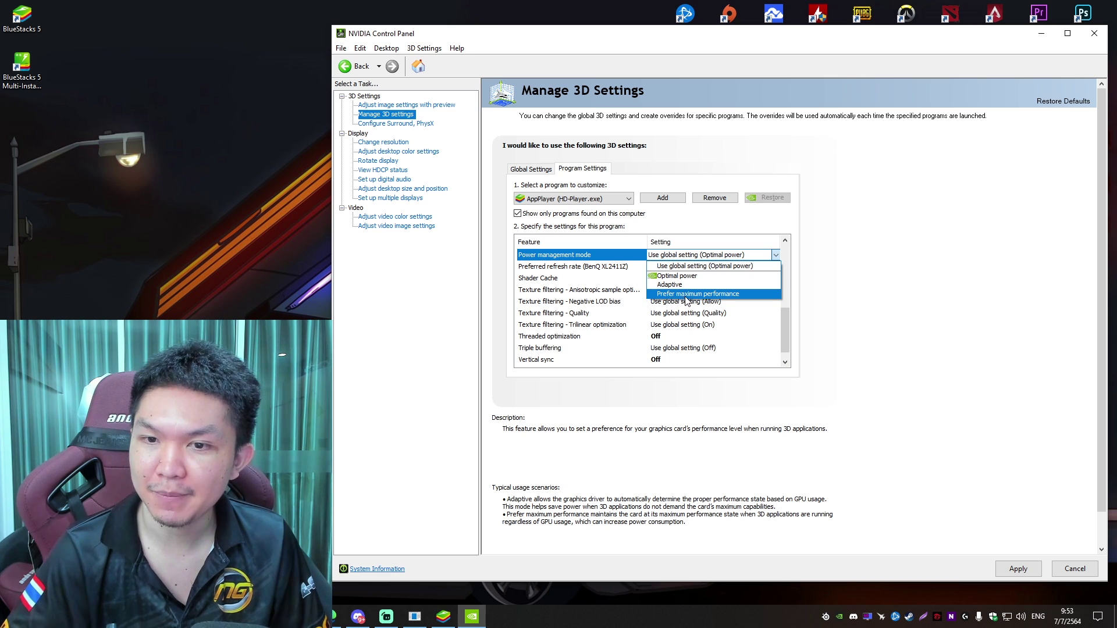
left_click(693, 294)
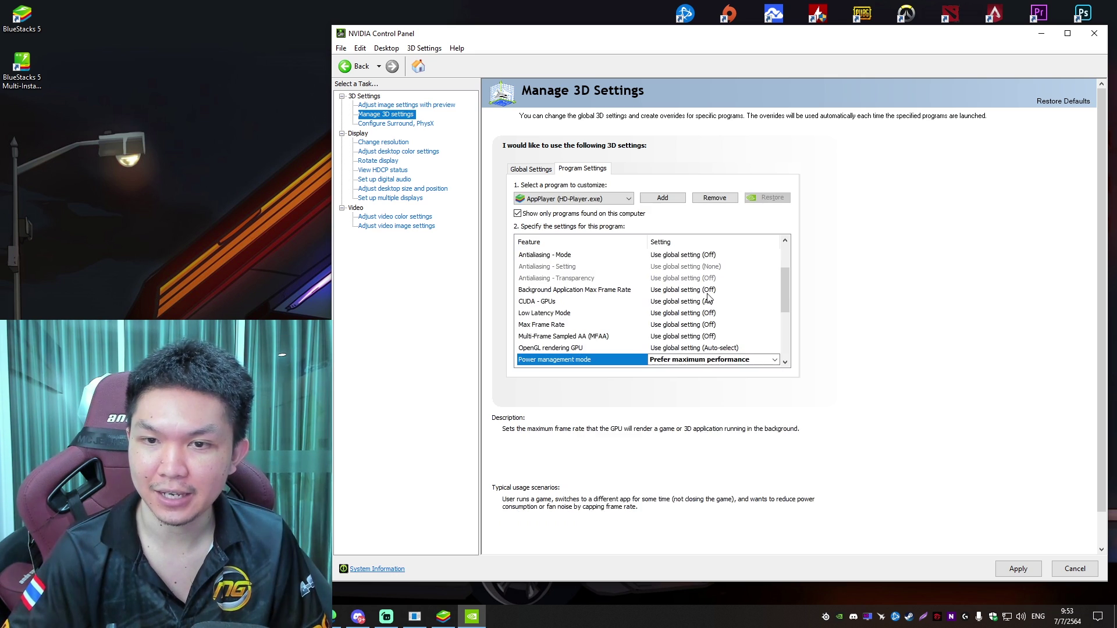
left_click_drag(787, 288, 885, 416)
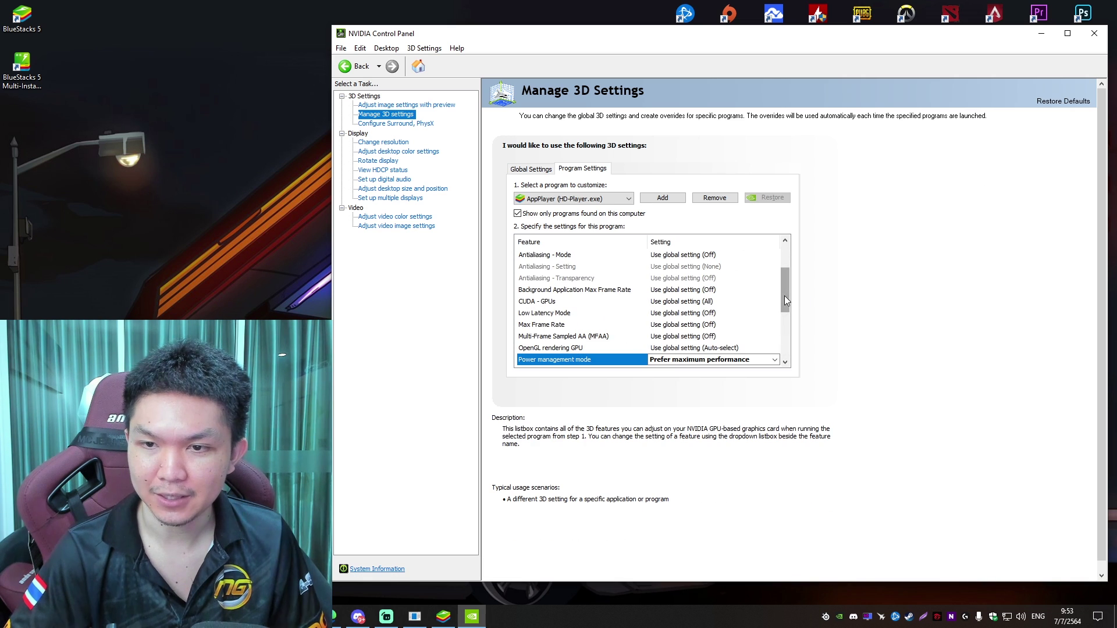
Step: Check the Threaded optimization and Vertical sync settings for AppPlayer, and close the NVIDIA Control Panel
scroll(688, 352, "down", 3)
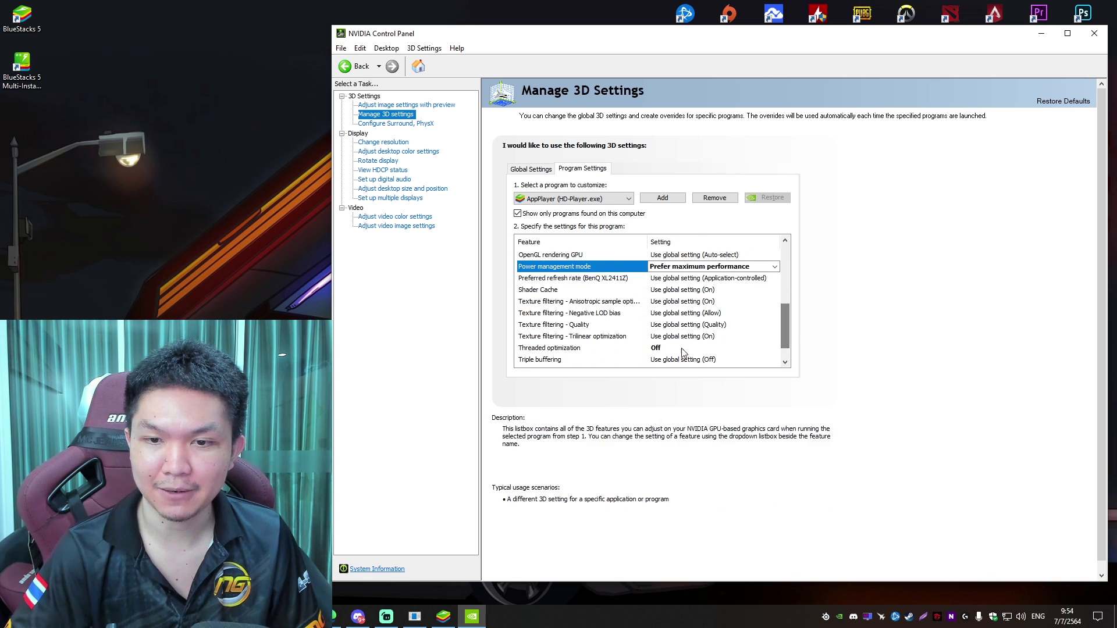
left_click(688, 352)
left_click(663, 364)
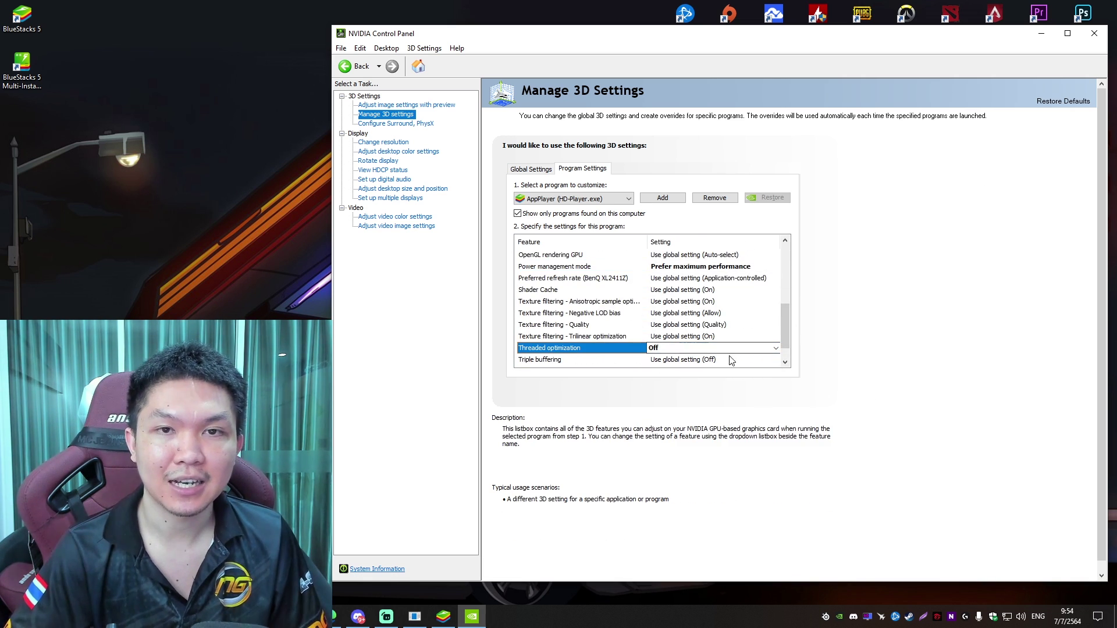
scroll(688, 353, "down", 1)
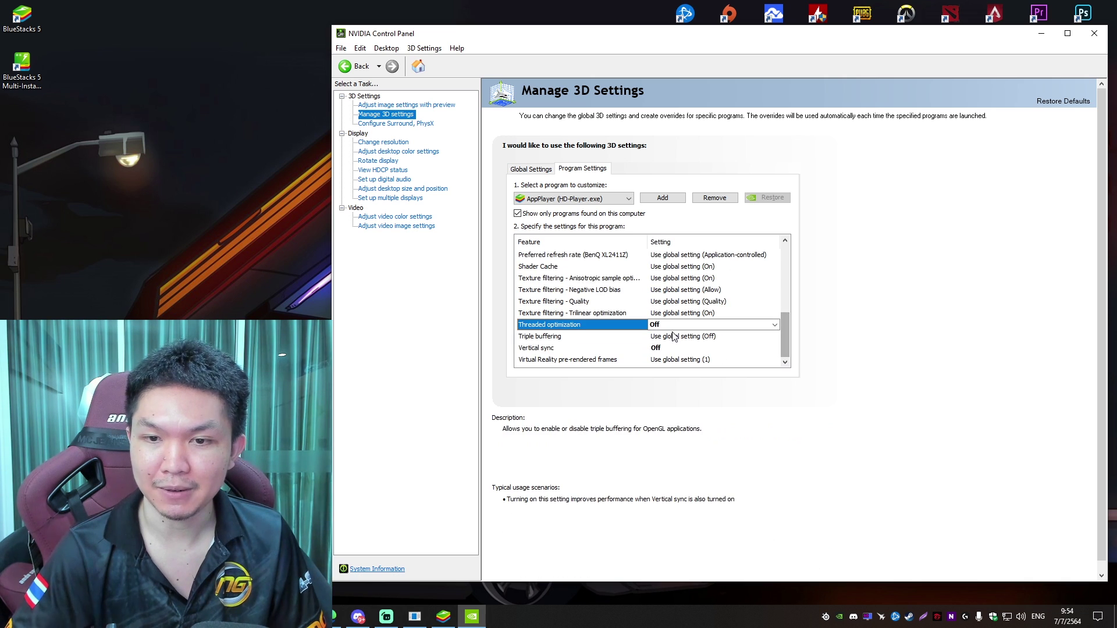
left_click(661, 349)
left_click(675, 377)
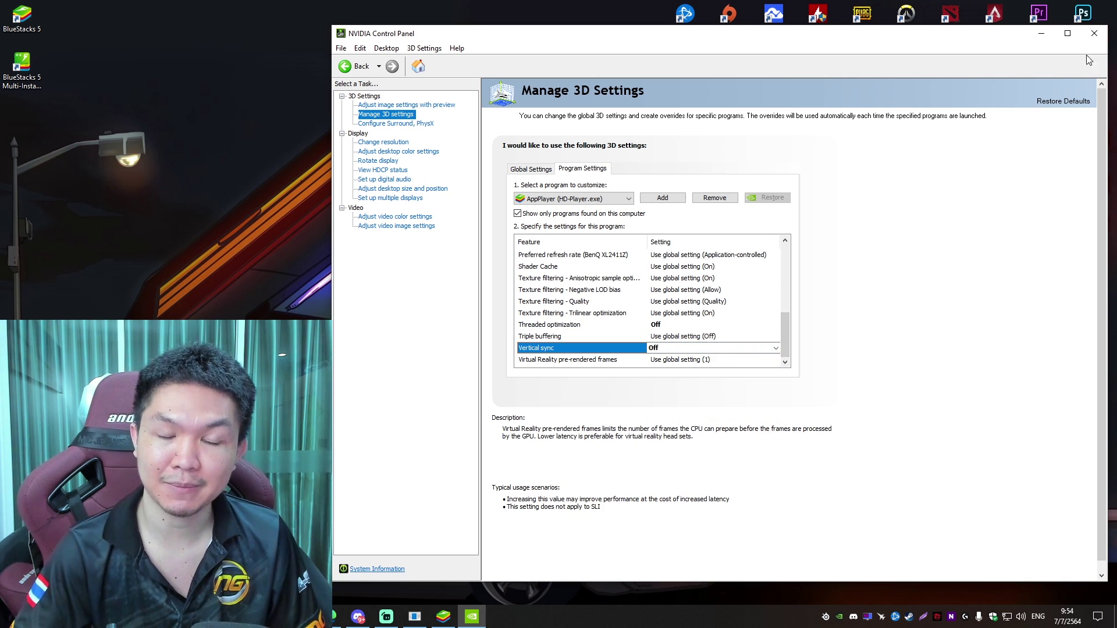
left_click(1093, 33)
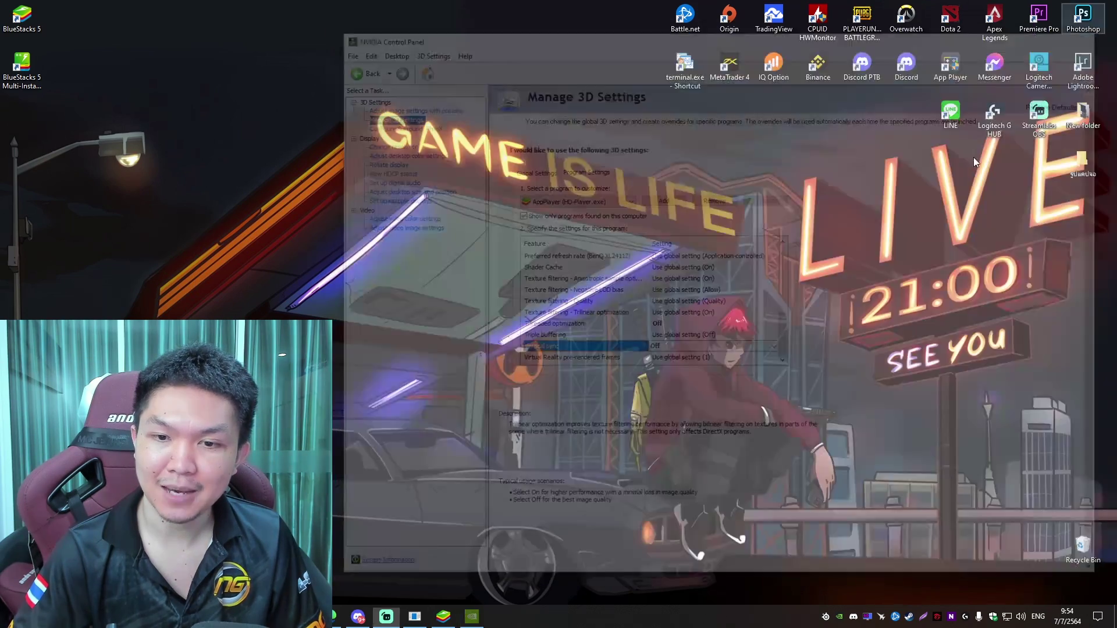
Step: Switch to BlueStacks, review the advanced (ชั้นสูง) page of its settings, and close the settings
left_click(443, 617)
left_click(969, 19)
left_click(959, 37)
left_click(410, 232)
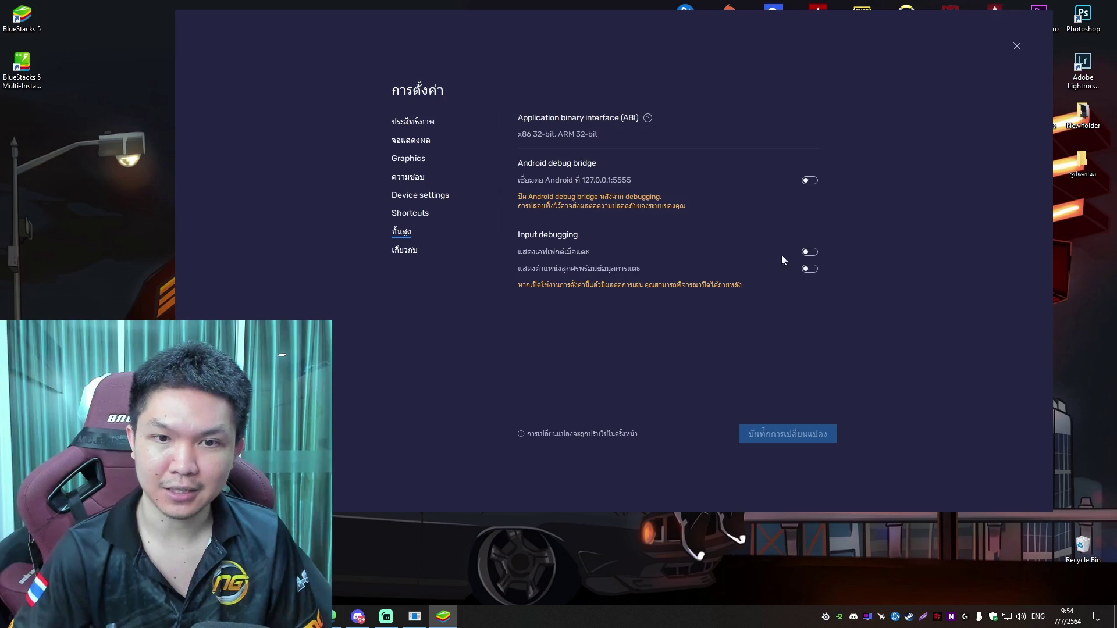
left_click(1016, 46)
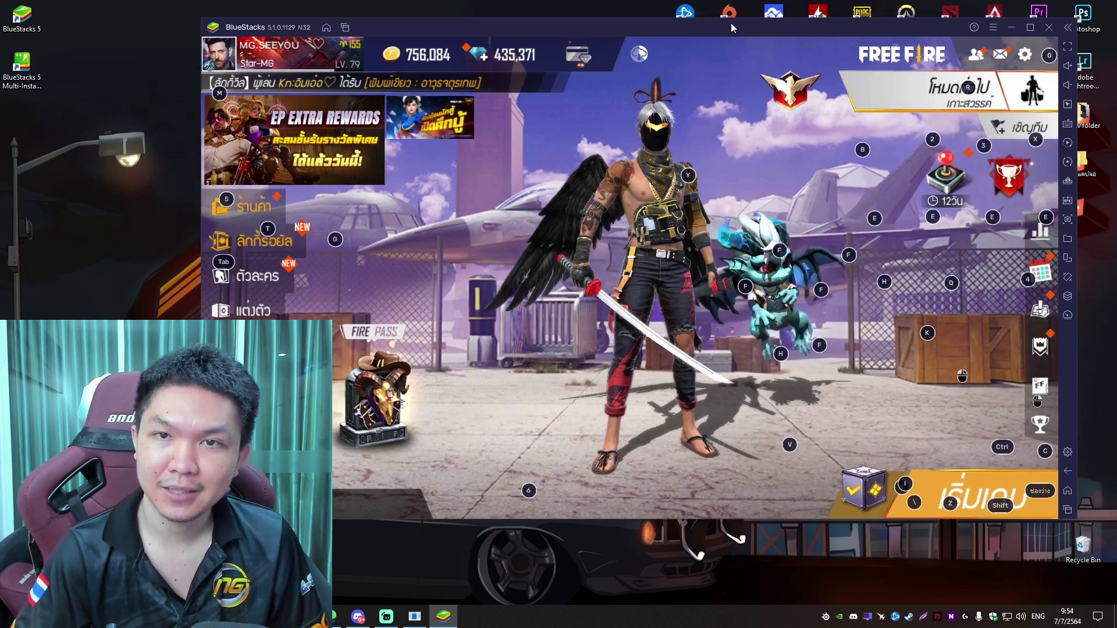
Step: Turn off the on-screen key overlay in the game controls
left_click(1067, 123)
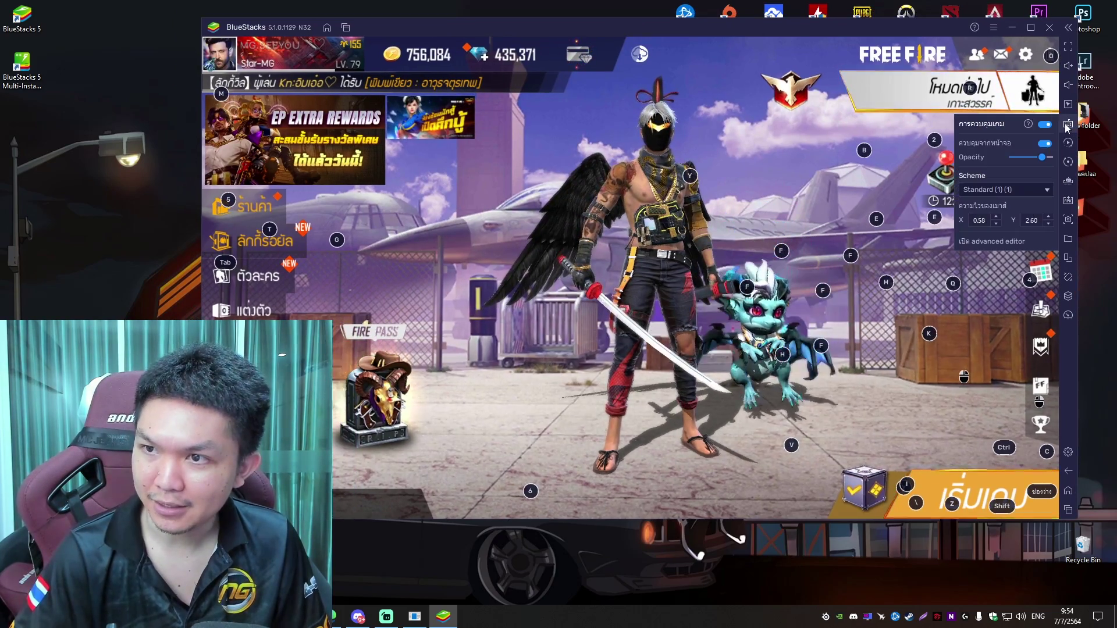
left_click(1045, 144)
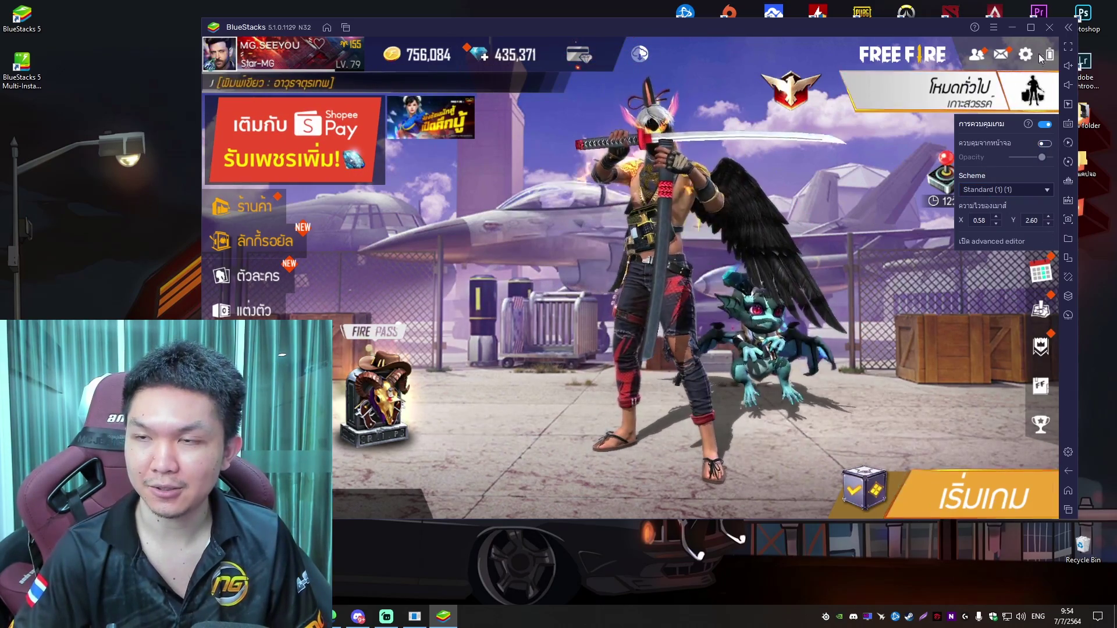
left_click(843, 209)
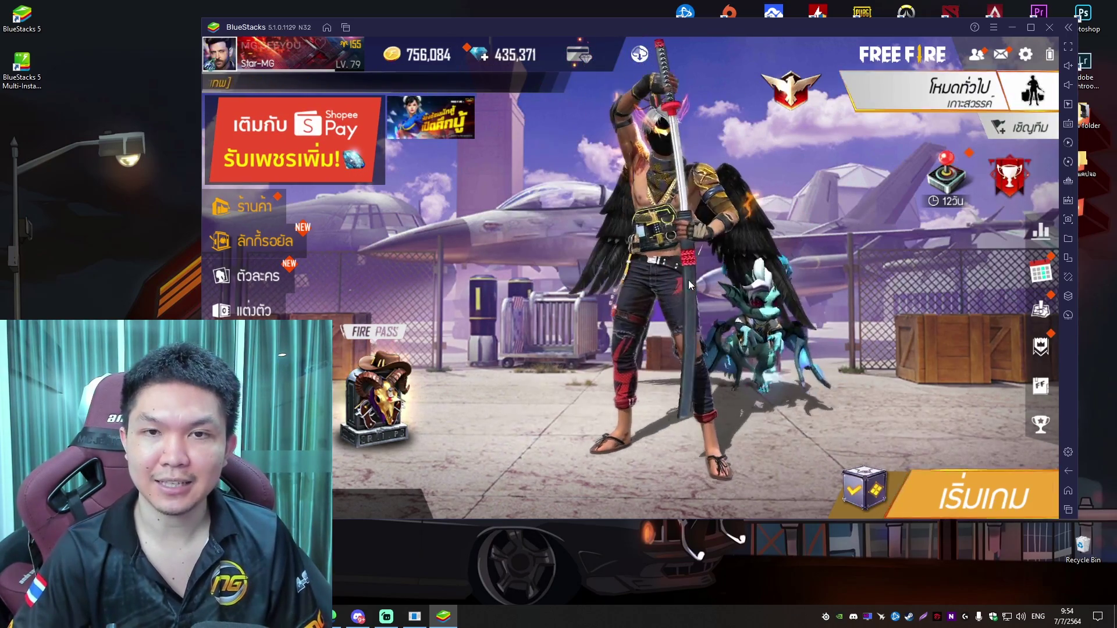
Step: Recheck which Free Fire resource packs have finished downloading, and close the list
left_click(640, 53)
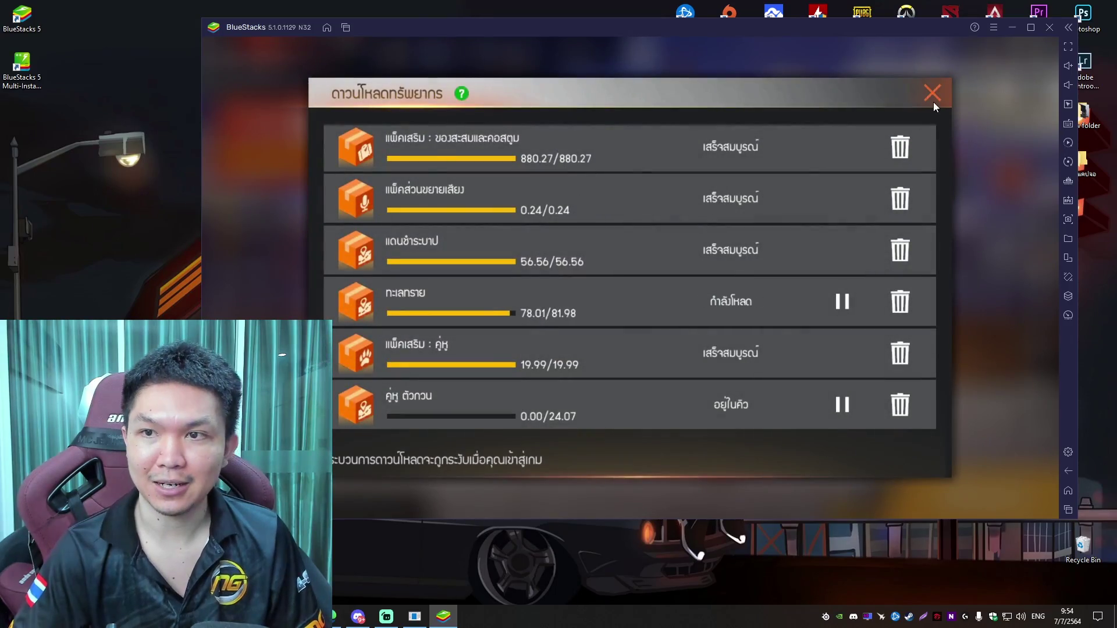
left_click(932, 95)
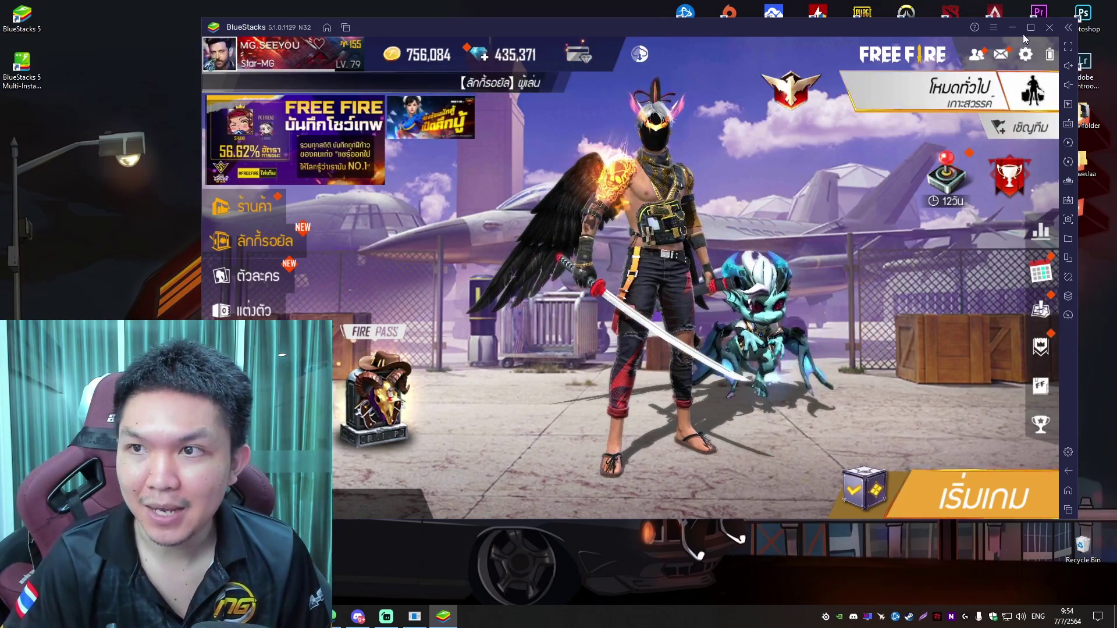
Step: Maximize the BlueStacks window, restore it to its smaller size, and reposition it on the desktop
key("super+Up")
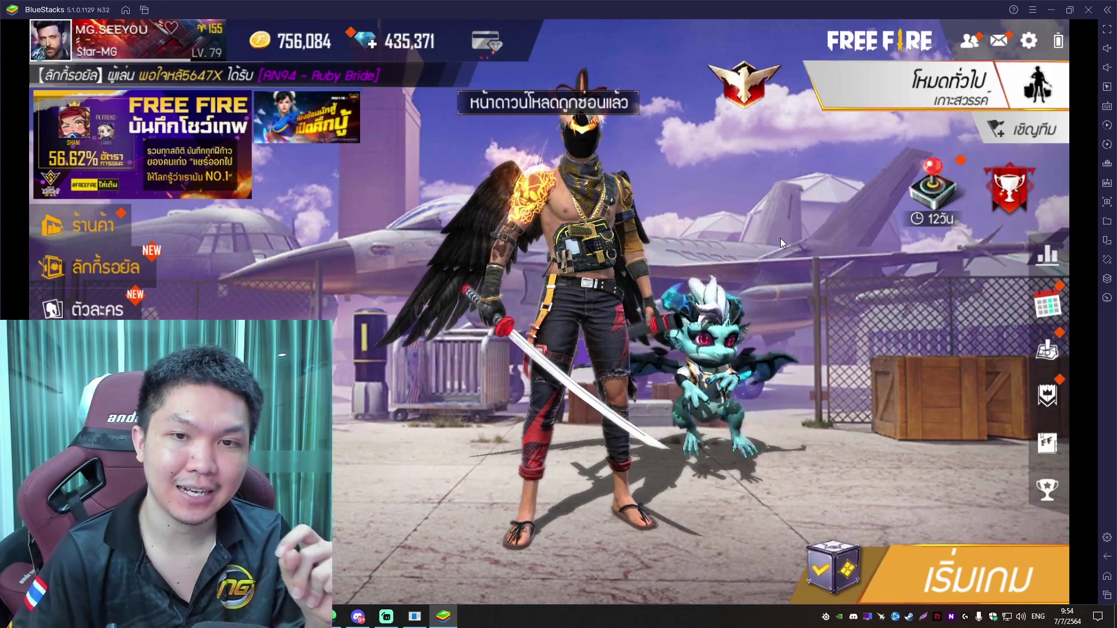
left_click(1069, 14)
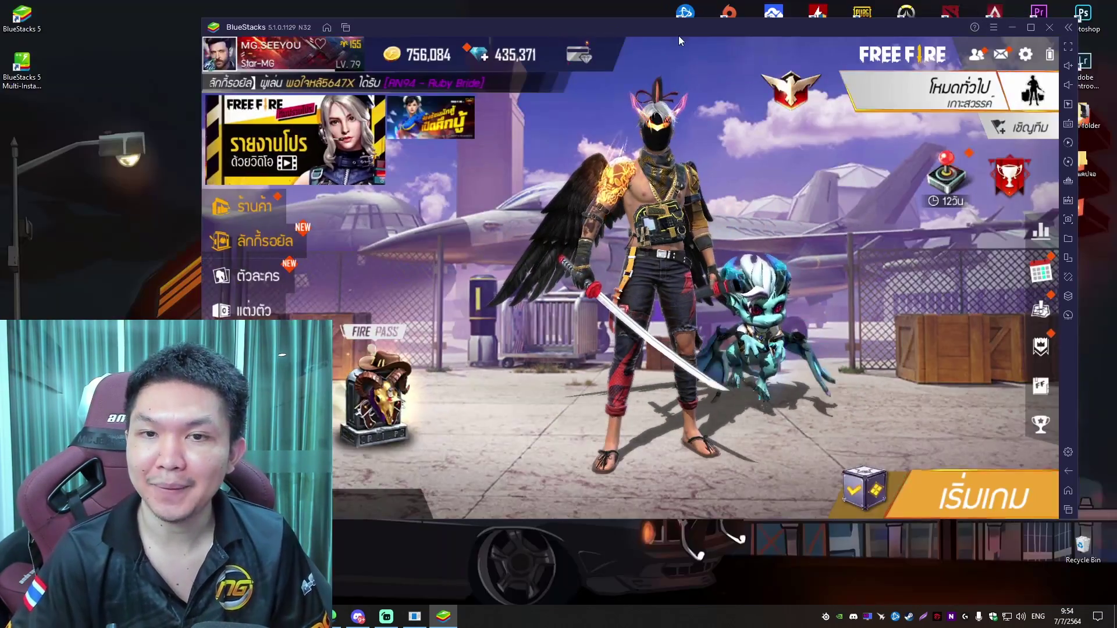
left_click_drag(730, 26, 700, 31)
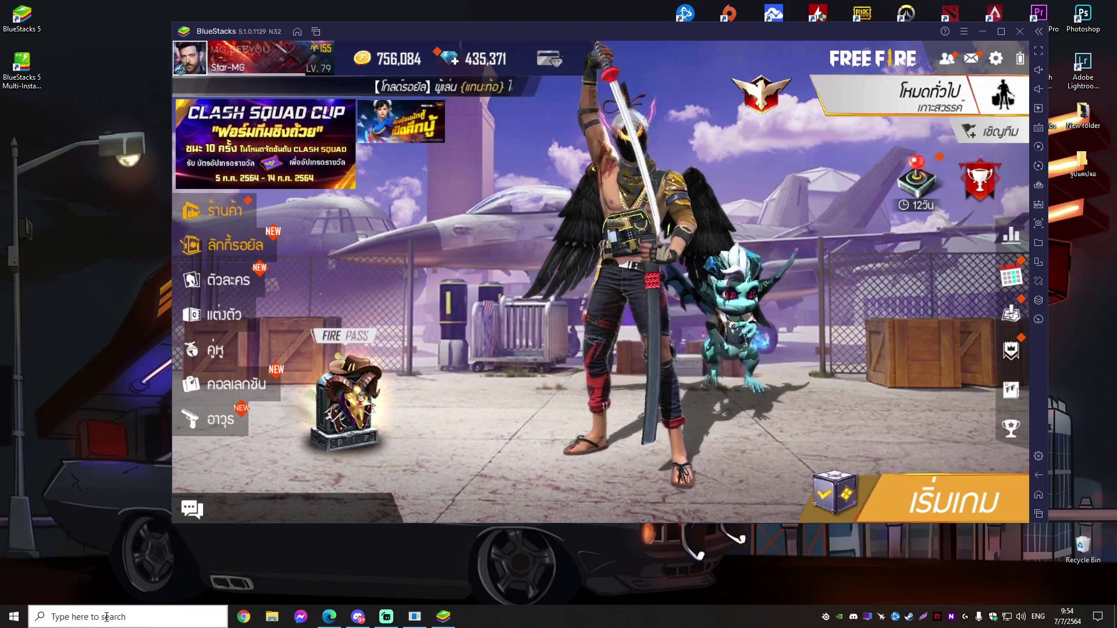
Step: Search Windows for "graphics" and open the Graphics settings page
left_click(157, 617)
key("Escape")
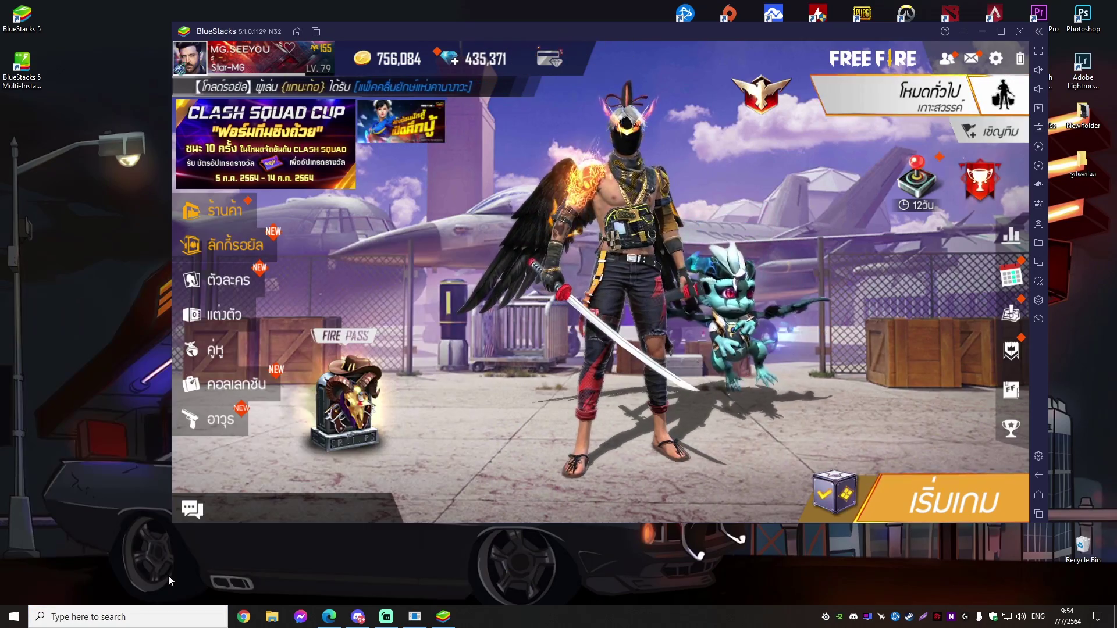
left_click(99, 616)
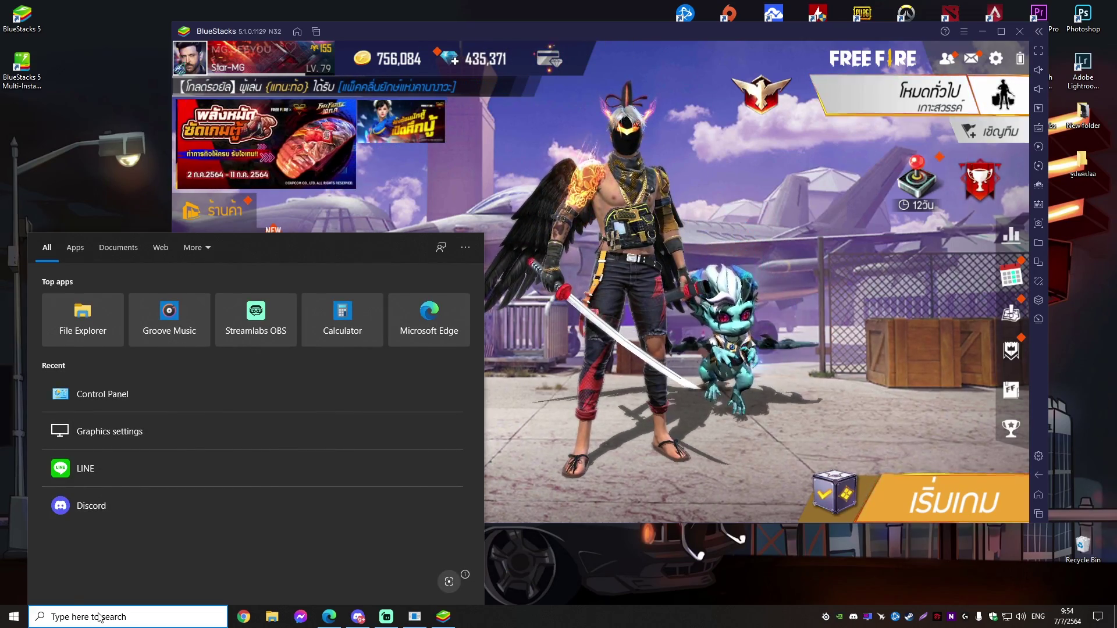
type("g")
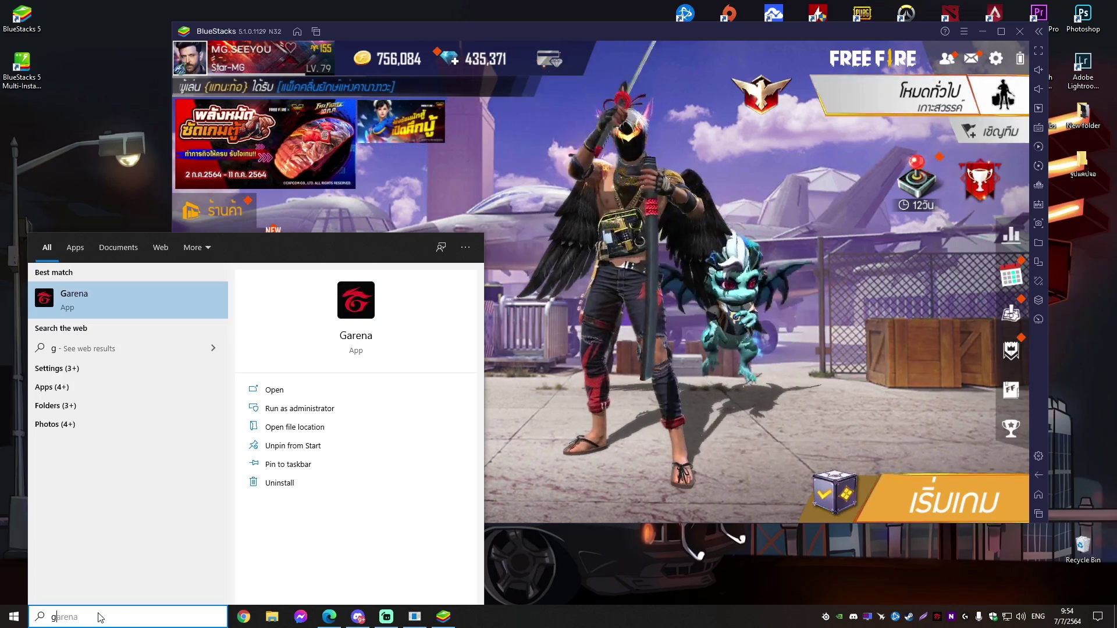
type("raphics")
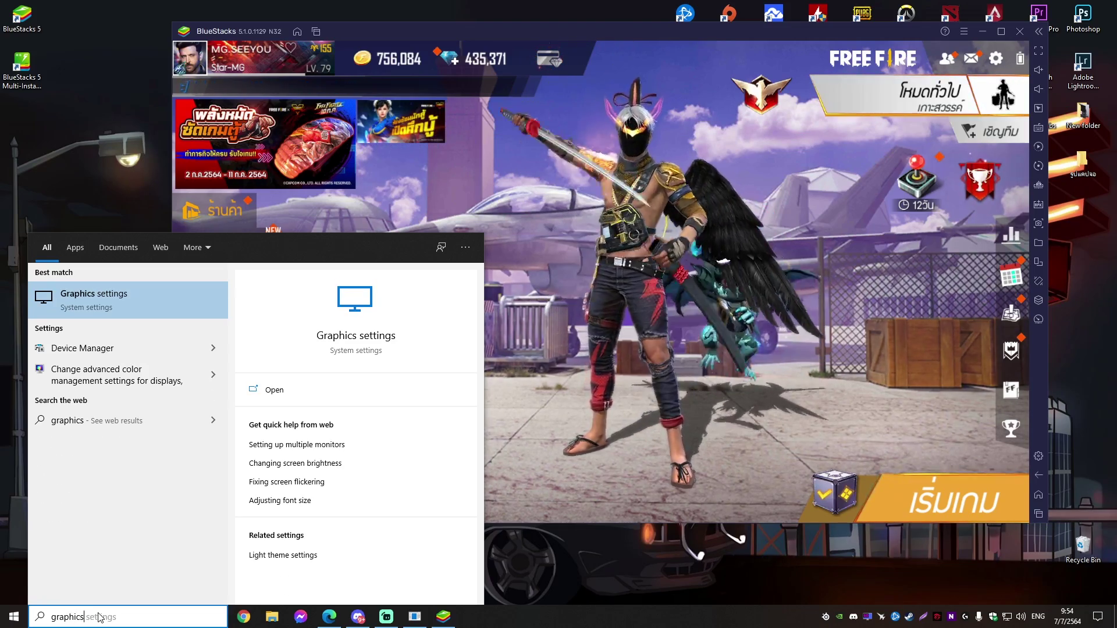
left_click(101, 302)
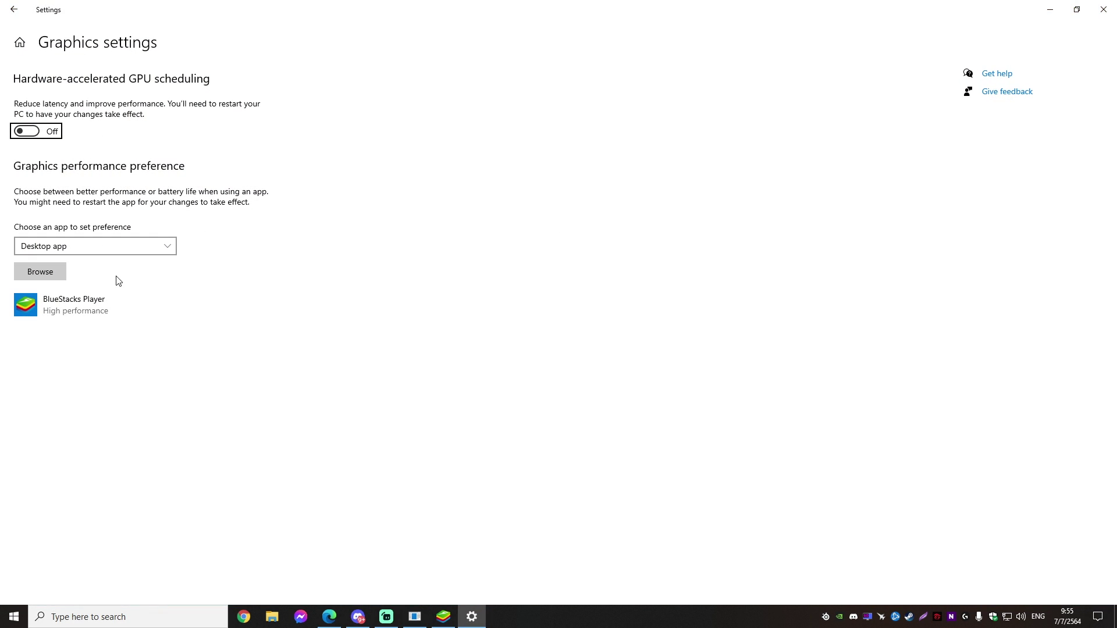
Step: Browse for a desktop app on Local Disk (C:) and look through the executables in Program Files\BlueStacks
left_click(51, 274)
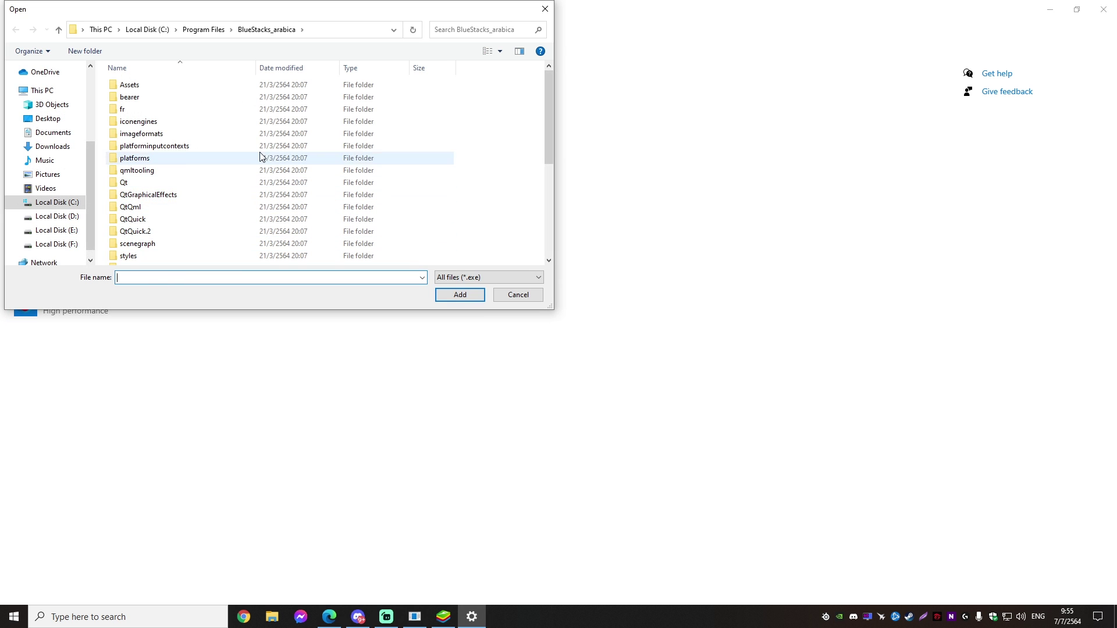
left_click(508, 297)
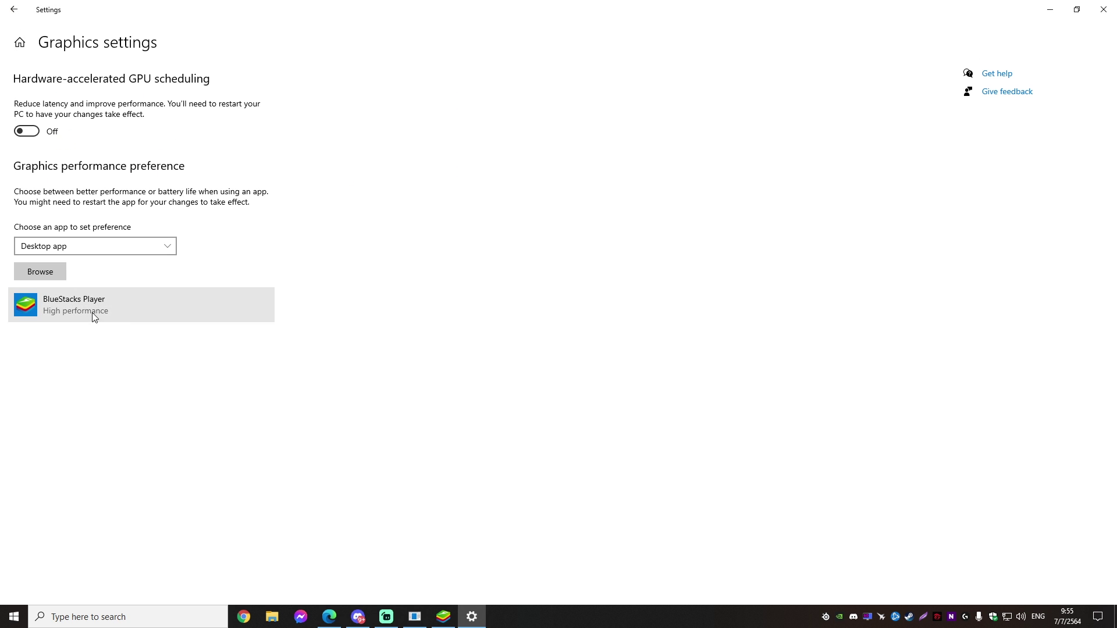
left_click(46, 276)
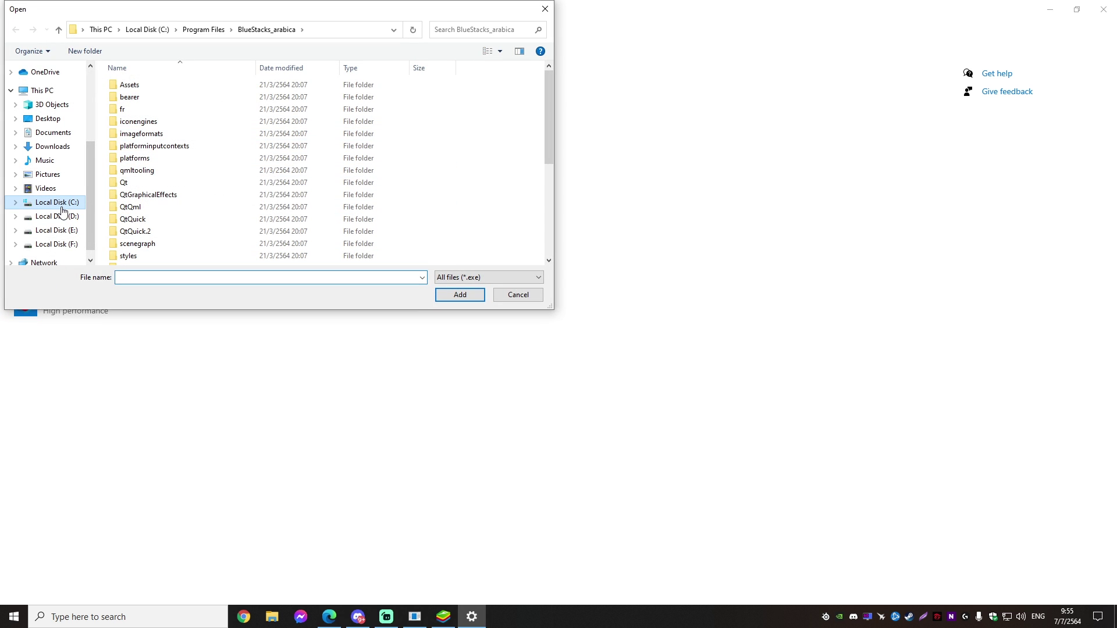
left_click(61, 204)
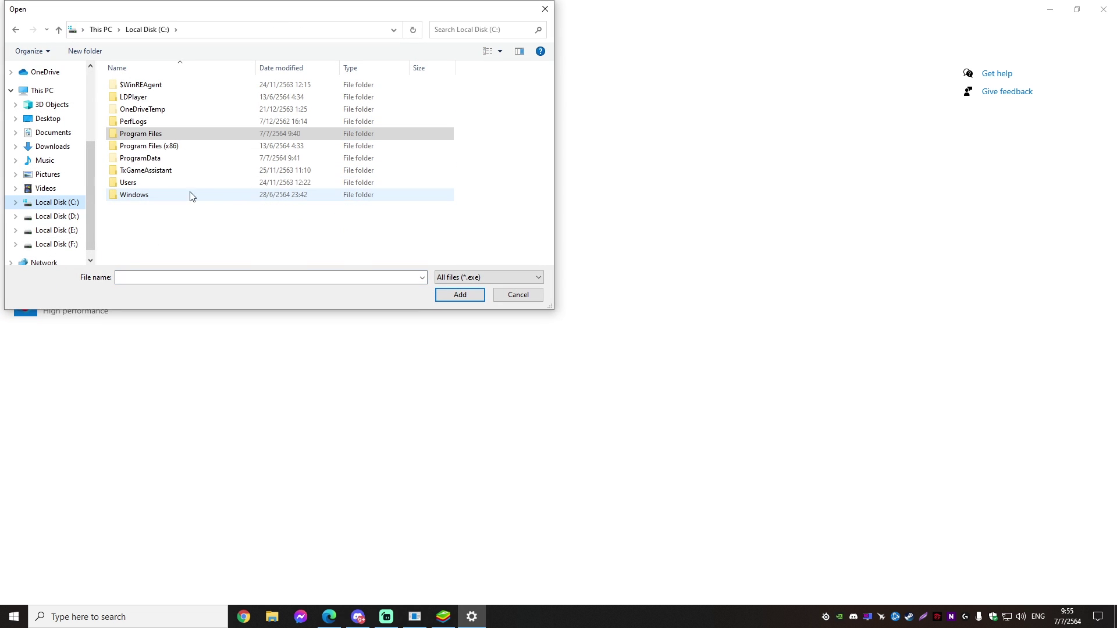
double_click(166, 135)
double_click(168, 135)
scroll(343, 150, "down", 8)
scroll(302, 178, "up", 8)
scroll(262, 195, "down", 8)
scroll(245, 186, "up", 8)
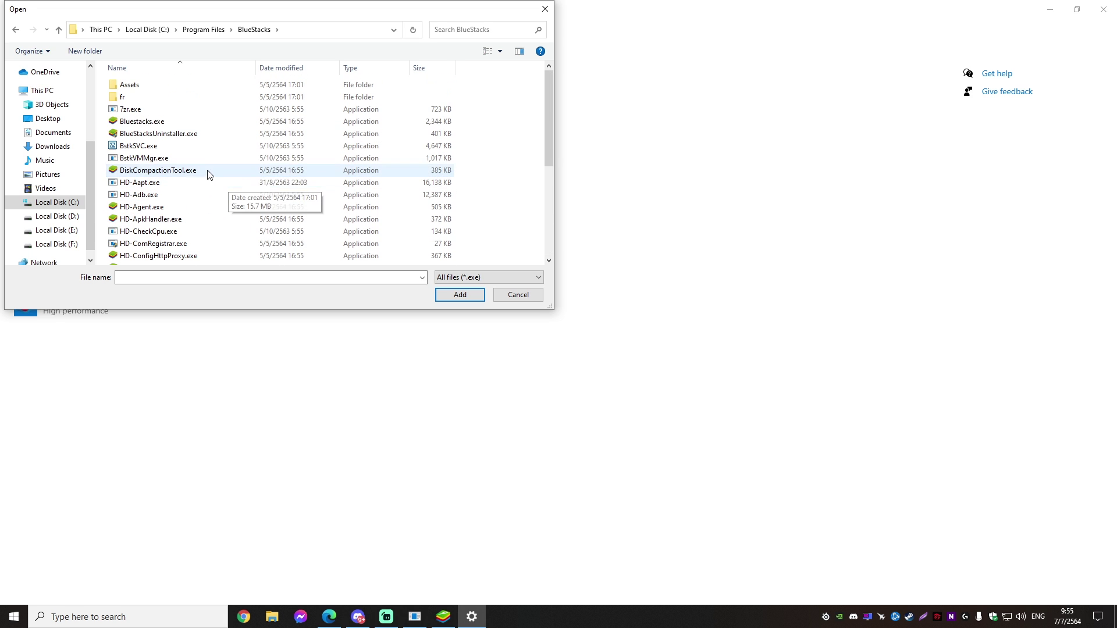
Step: Look through the executables in the Program Files\BlueStacks_arabica folder and return to Program Files
left_click(15, 29)
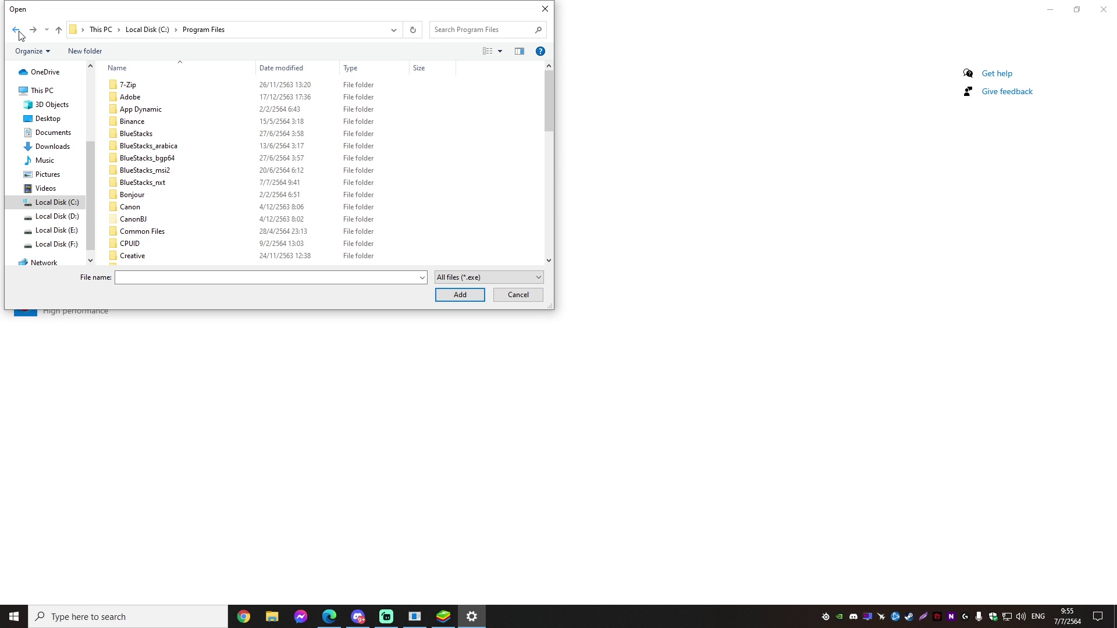
double_click(176, 147)
scroll(254, 162, "down", 8)
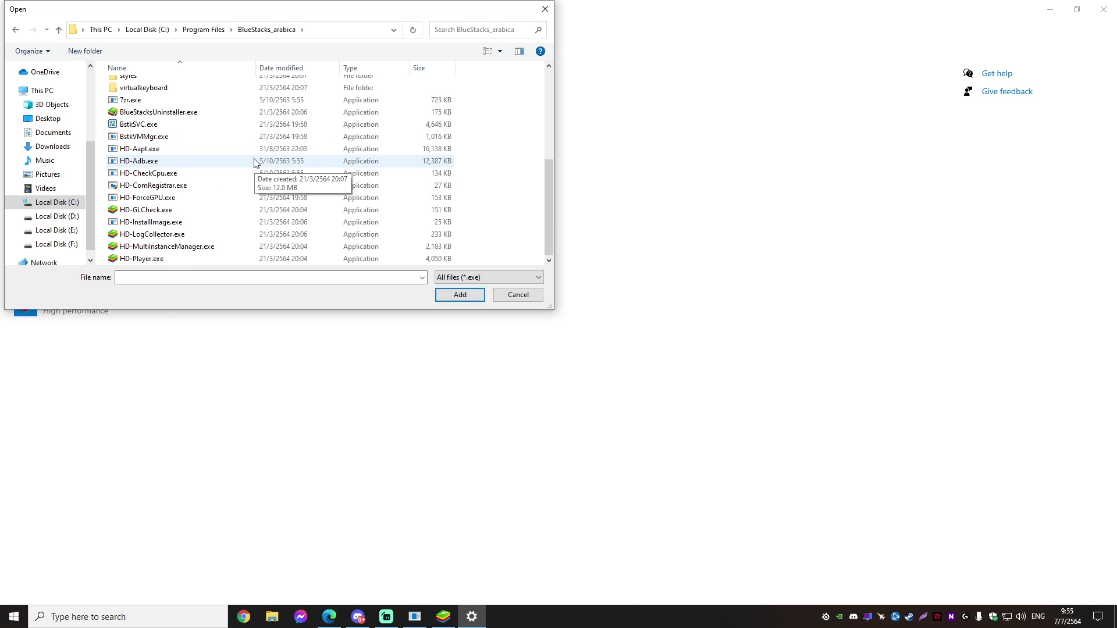
scroll(160, 169, "up", 8)
left_click(19, 32)
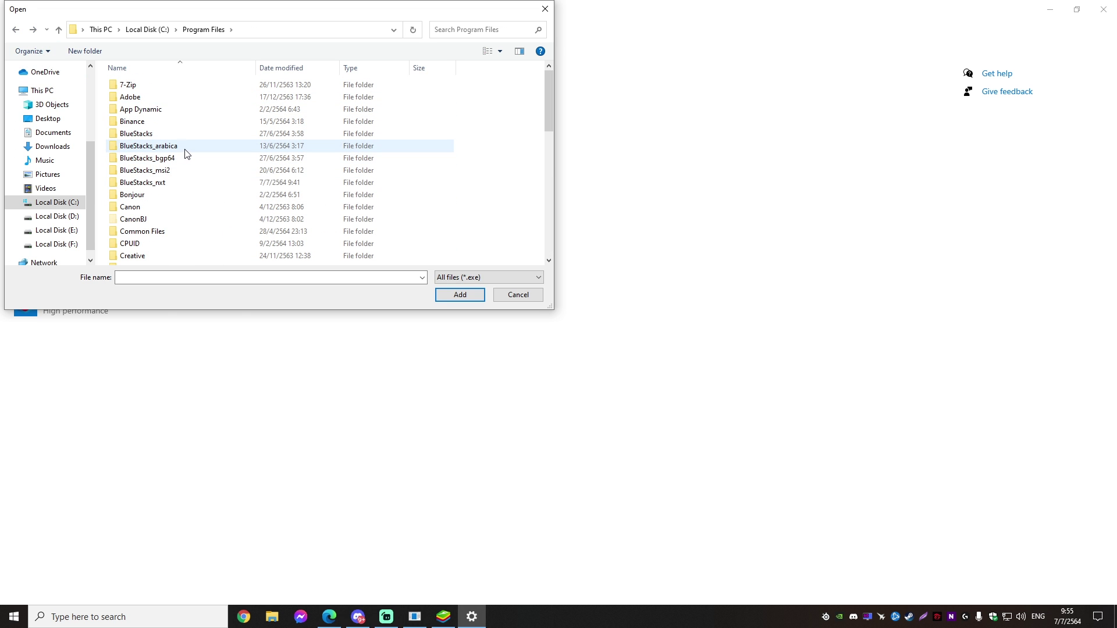
Step: Try to add HD-Player.exe from the BlueStacks_arabica folder to the graphics performance preference list
left_click(166, 149)
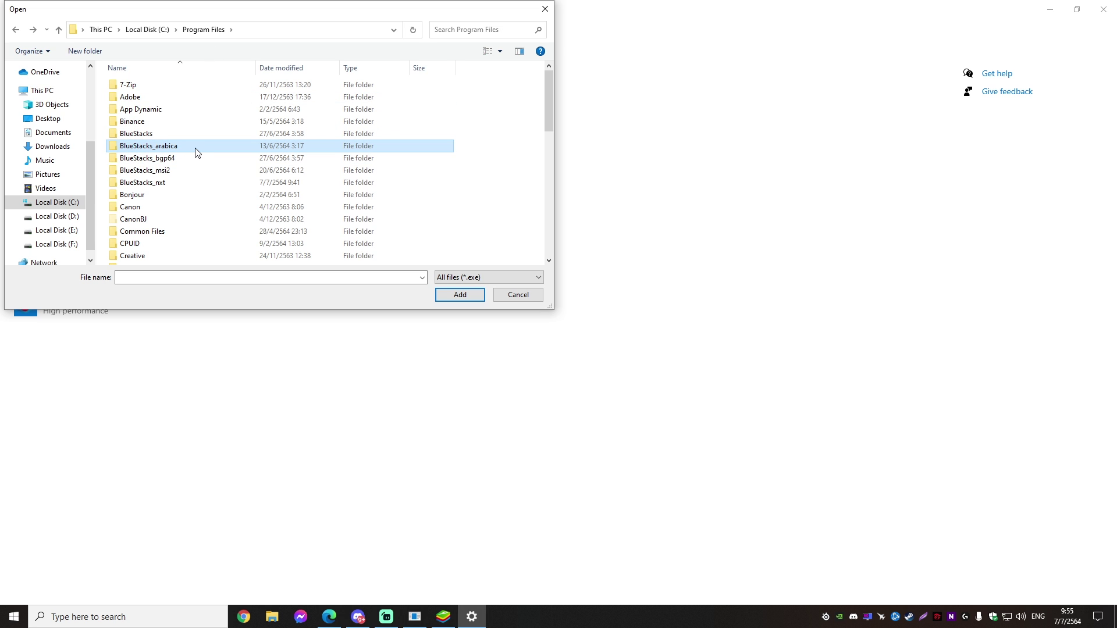
double_click(197, 151)
scroll(199, 152, "down", 8)
left_click(148, 260)
left_click(460, 295)
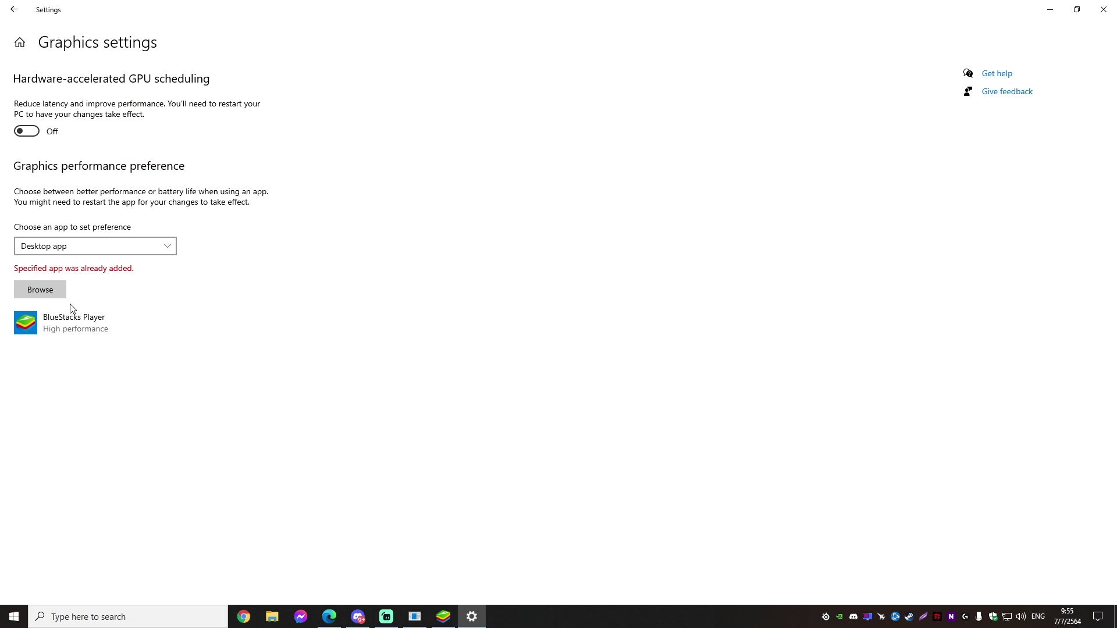
Step: Save the graphics preference of BlueStacks Player as High performance and close the Windows settings
left_click(86, 327)
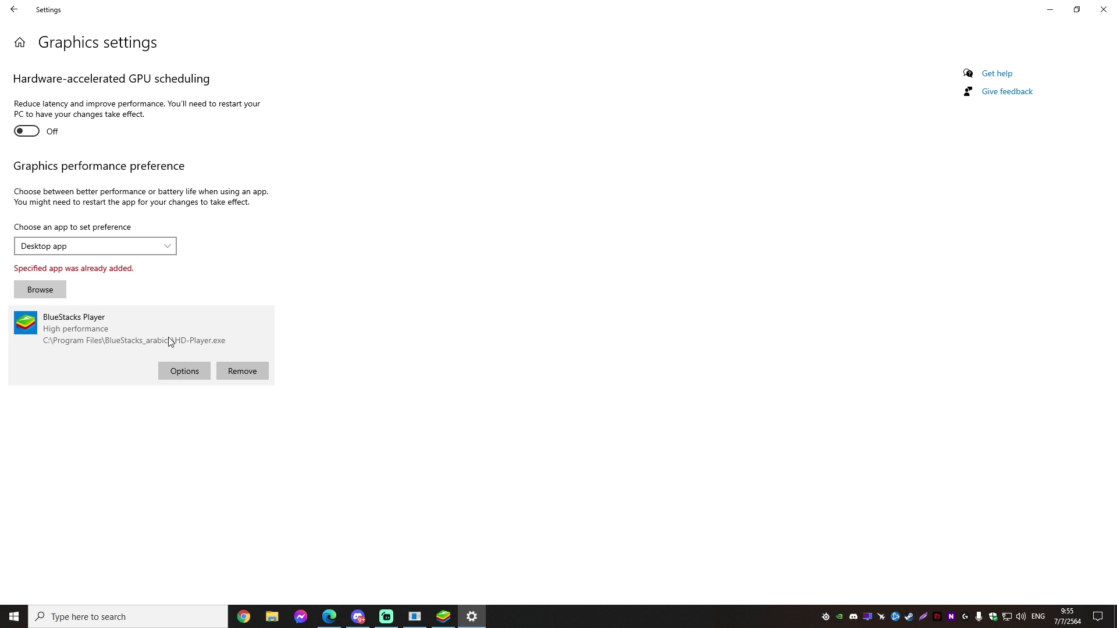
left_click(181, 370)
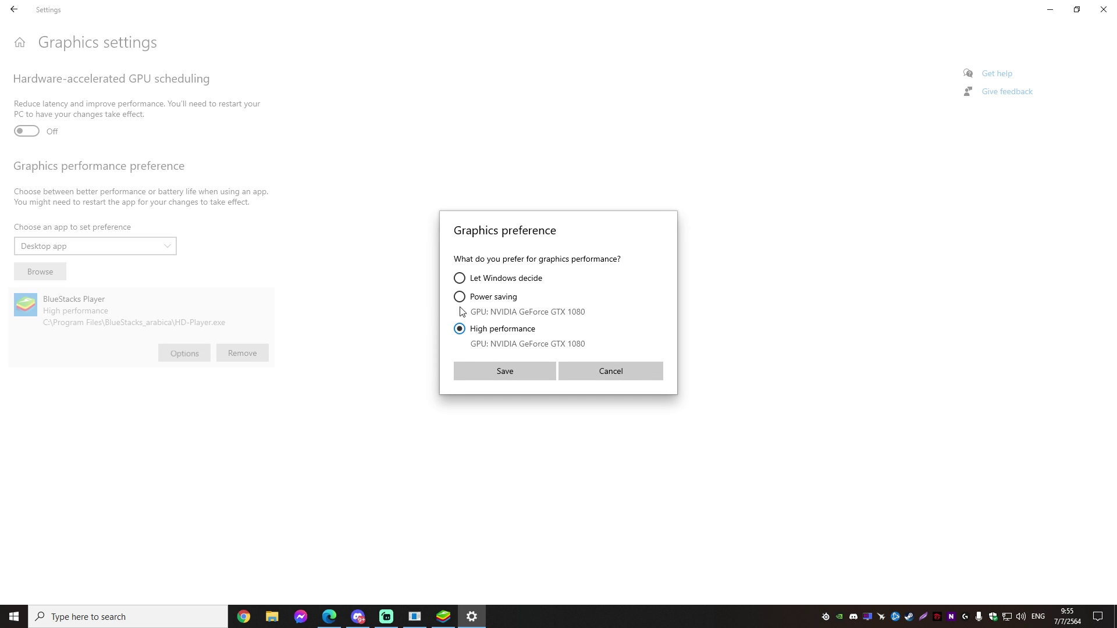
left_click(461, 297)
left_click(484, 284)
left_click(470, 333)
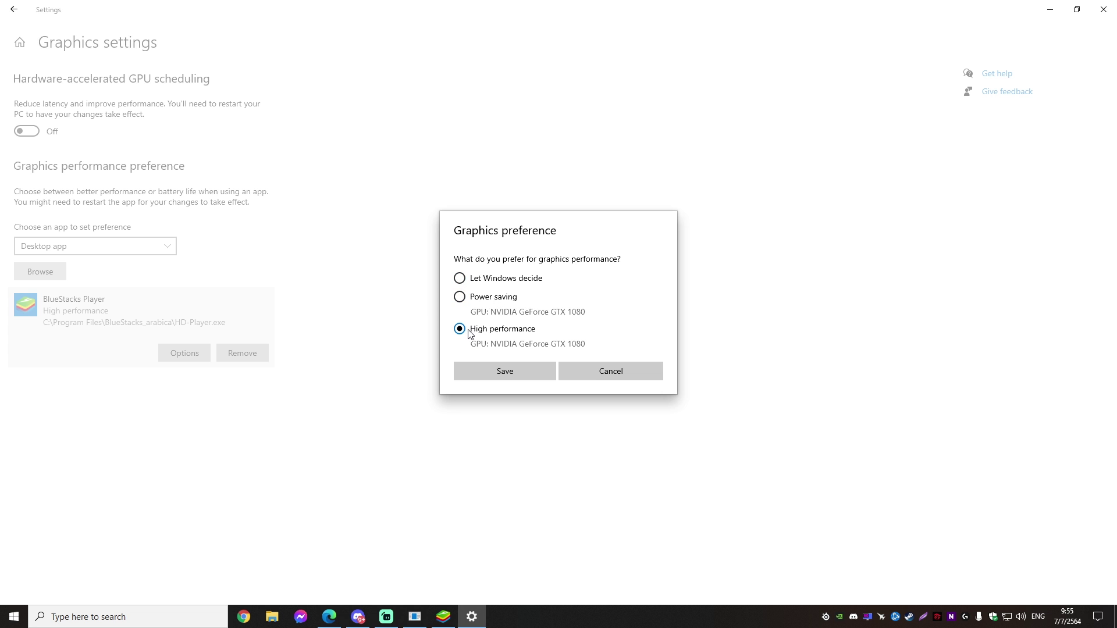
left_click(512, 369)
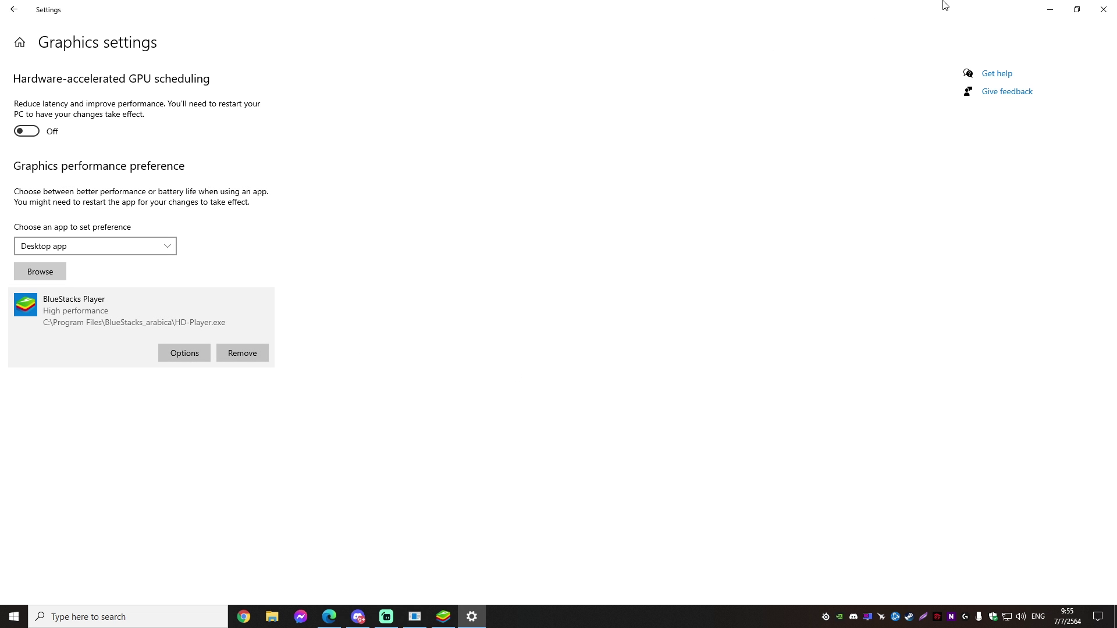
left_click(1103, 9)
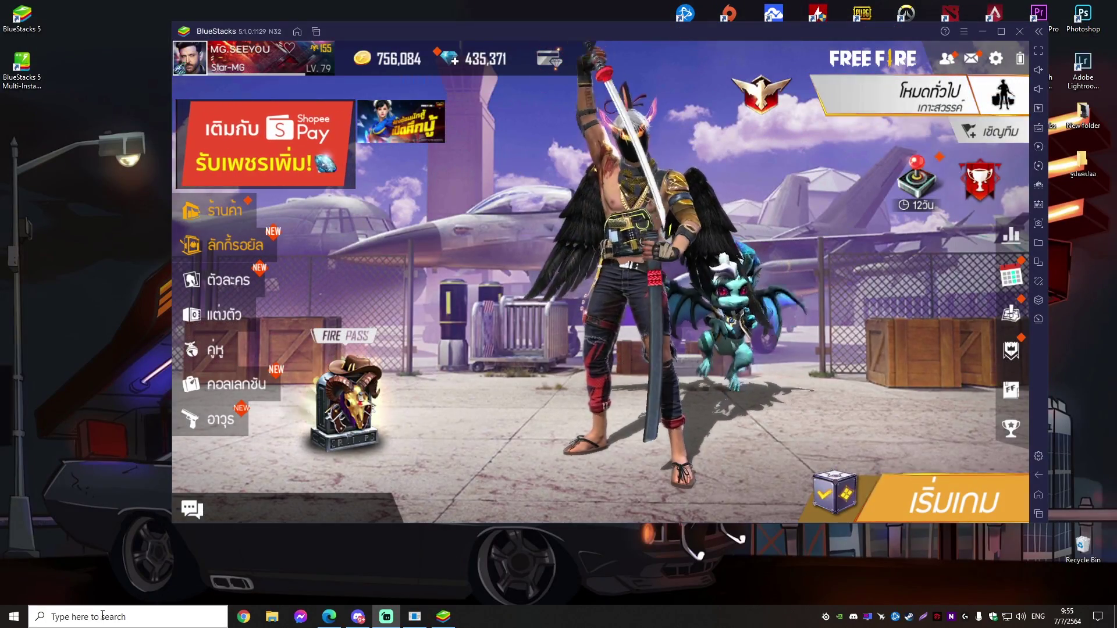
Step: Open the Control Panel, check the selected power plan in Power Options, and return to Hardware and Sound
left_click(97, 617)
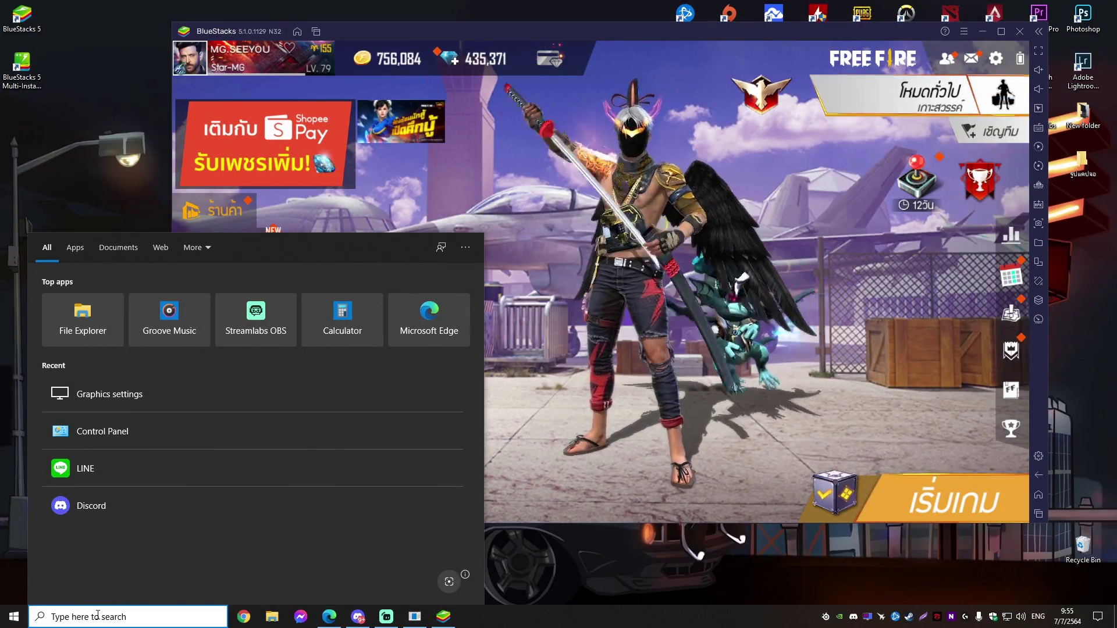
type("con")
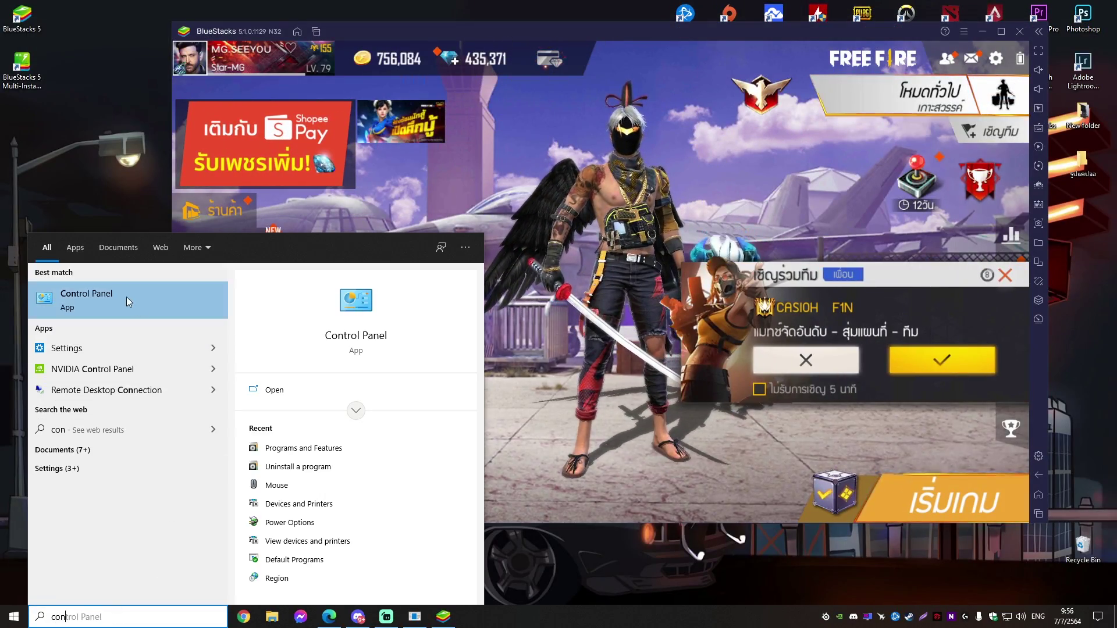
left_click(107, 305)
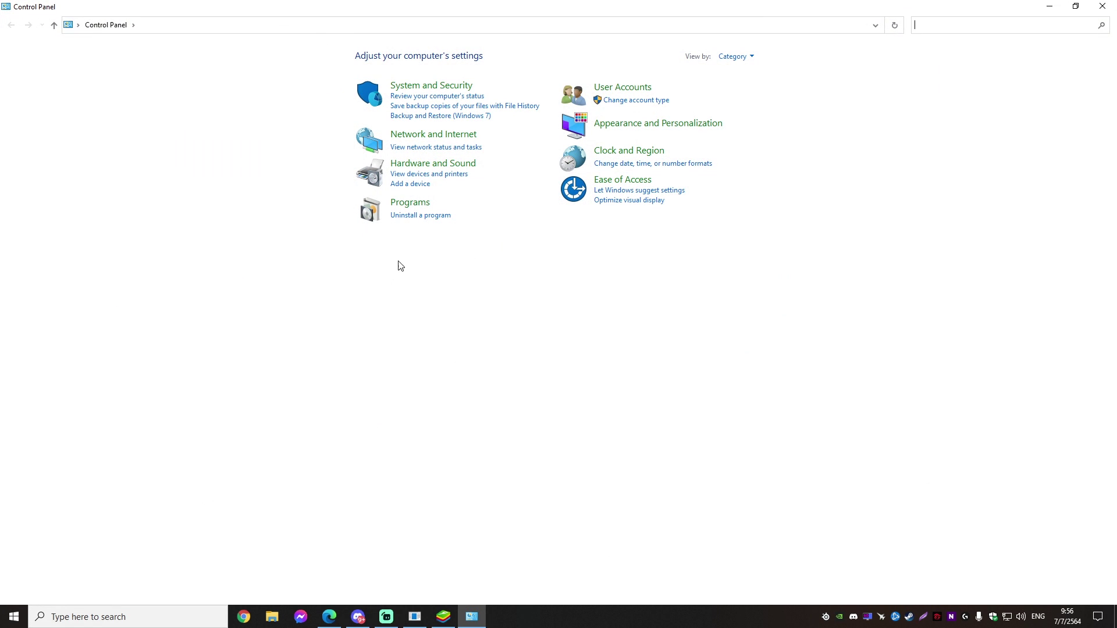
left_click(423, 168)
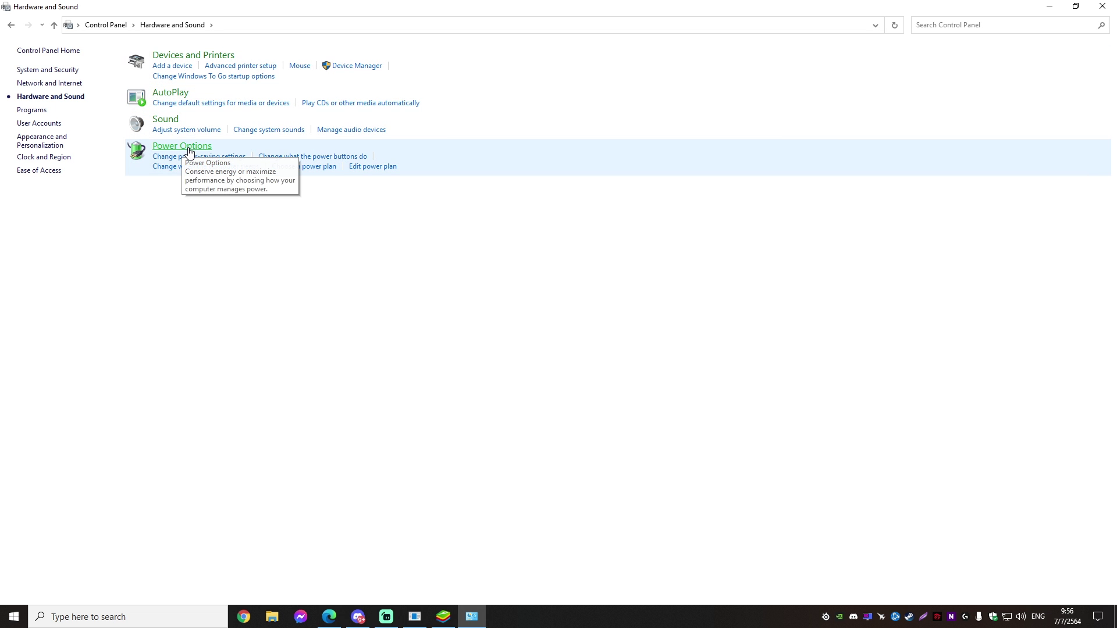
left_click(198, 150)
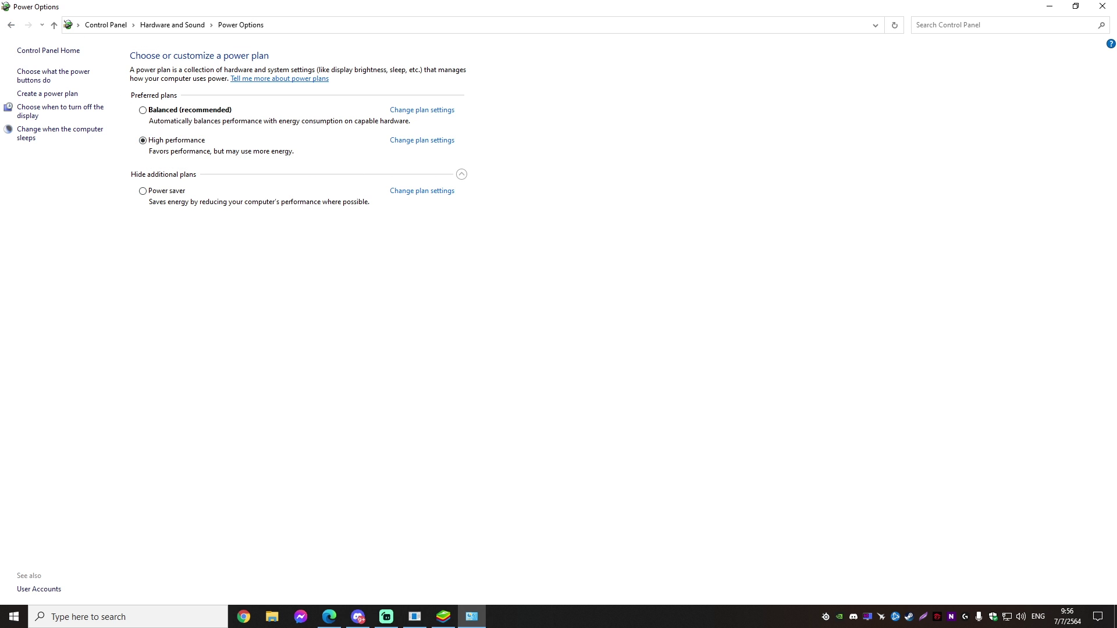
left_click(11, 25)
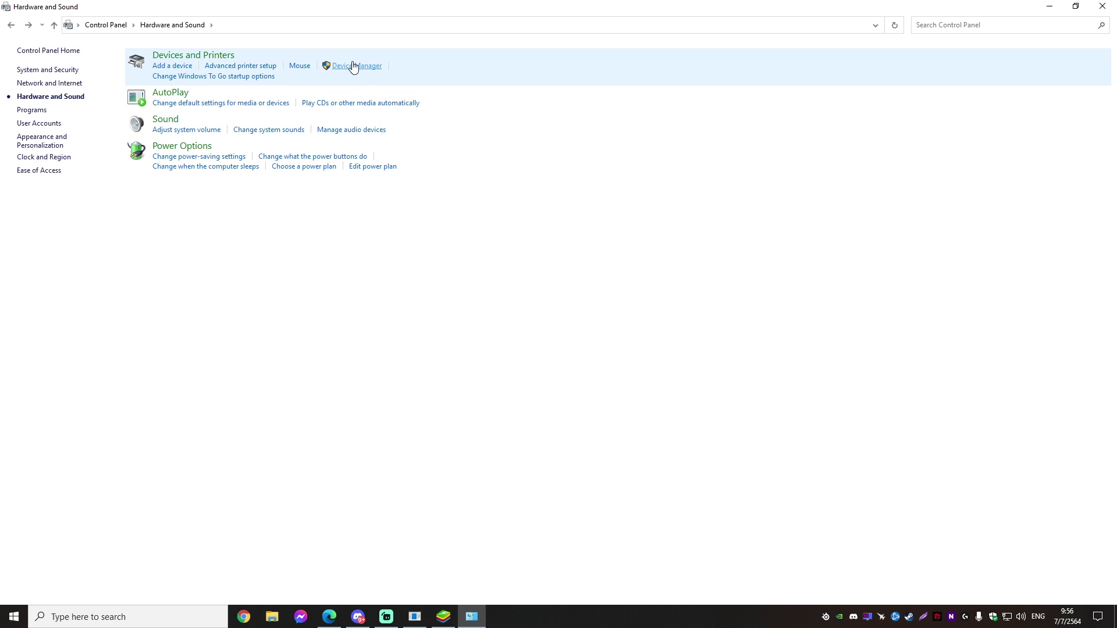
Step: Review the mouse pointer speed and Enhance pointer precision settings, cancel the dialog, and close the Control Panel
left_click(300, 66)
left_click(105, 44)
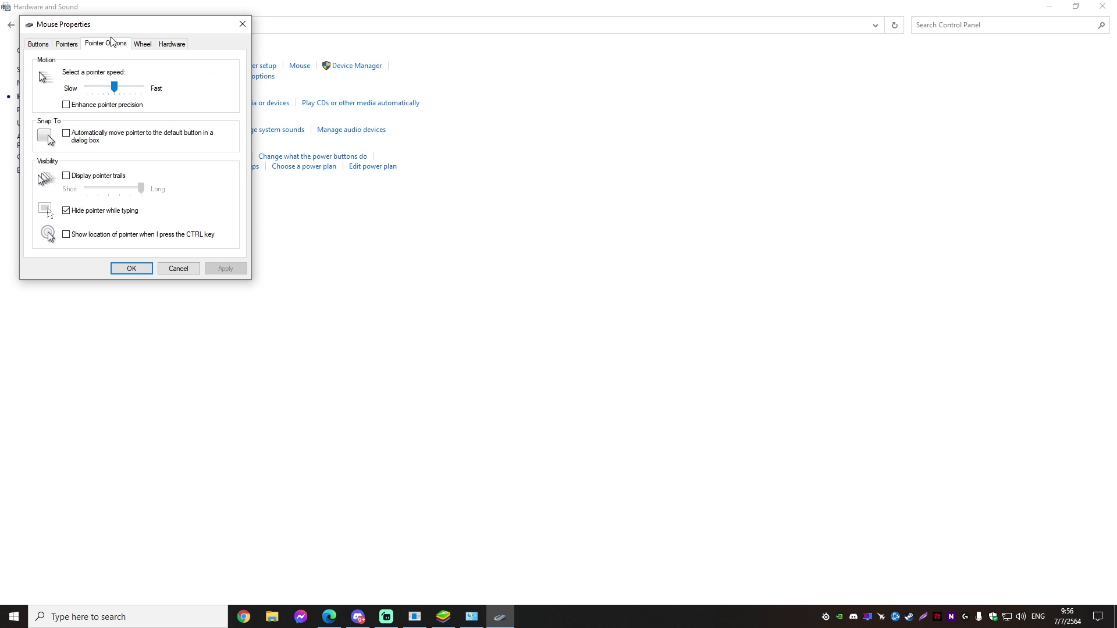
left_click_drag(116, 24, 357, 91)
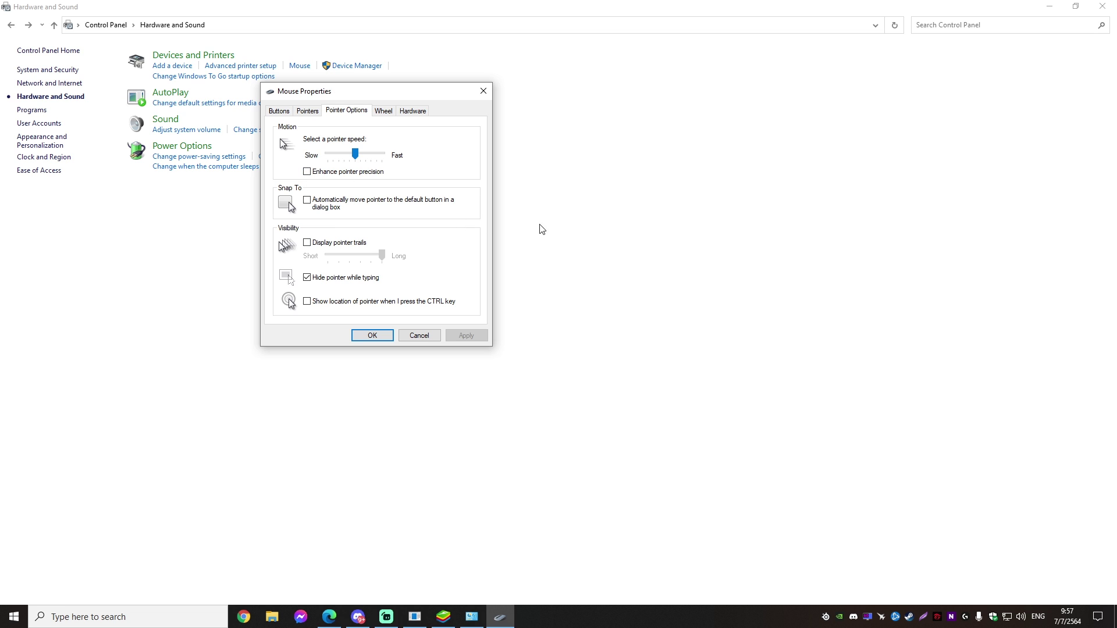
left_click(418, 340)
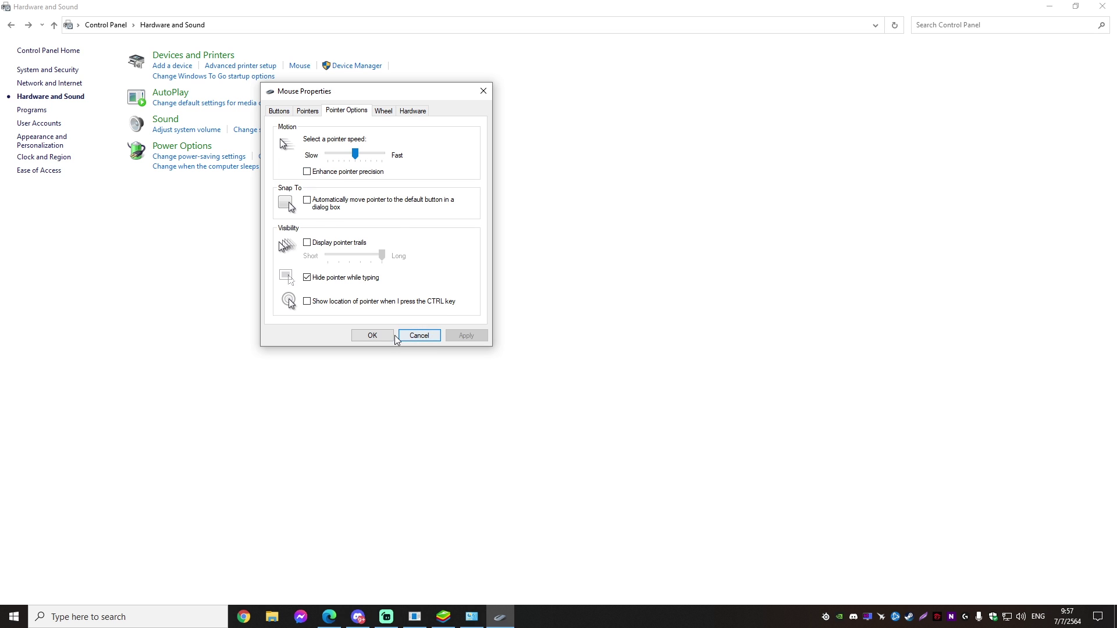
left_click(417, 338)
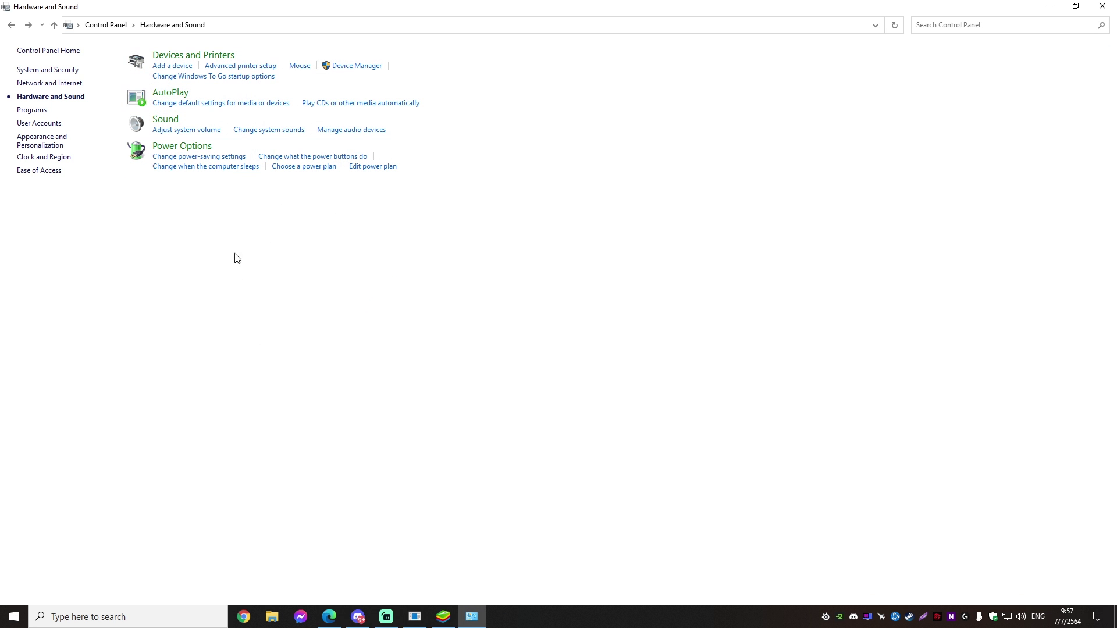
left_click(1111, 5)
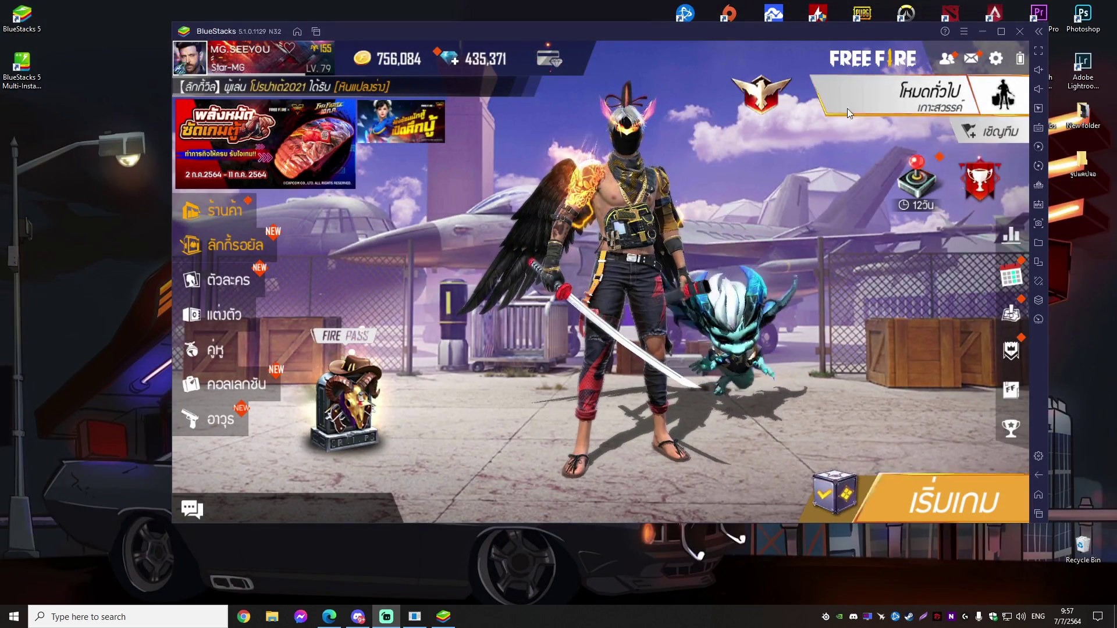
left_click(1021, 32)
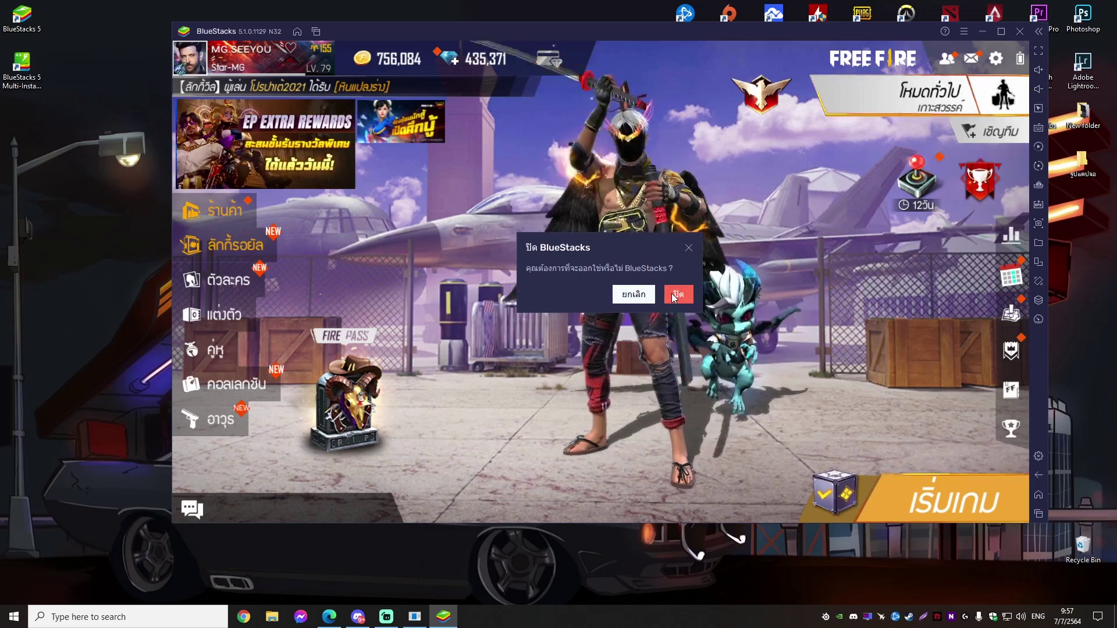
left_click(689, 247)
left_click(1002, 32)
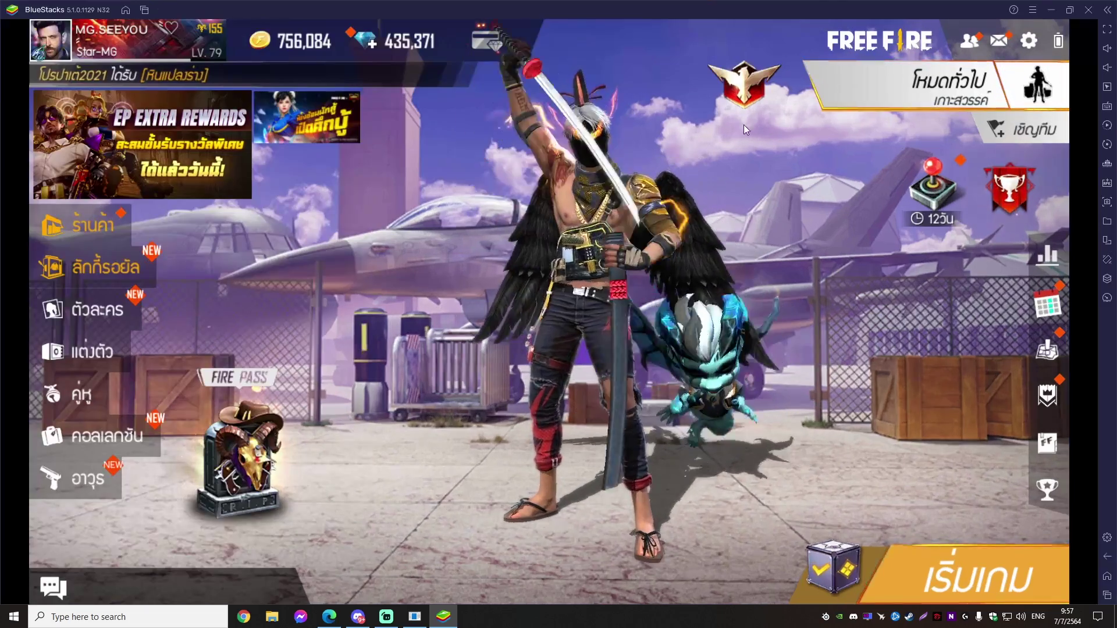
double_click(947, 19)
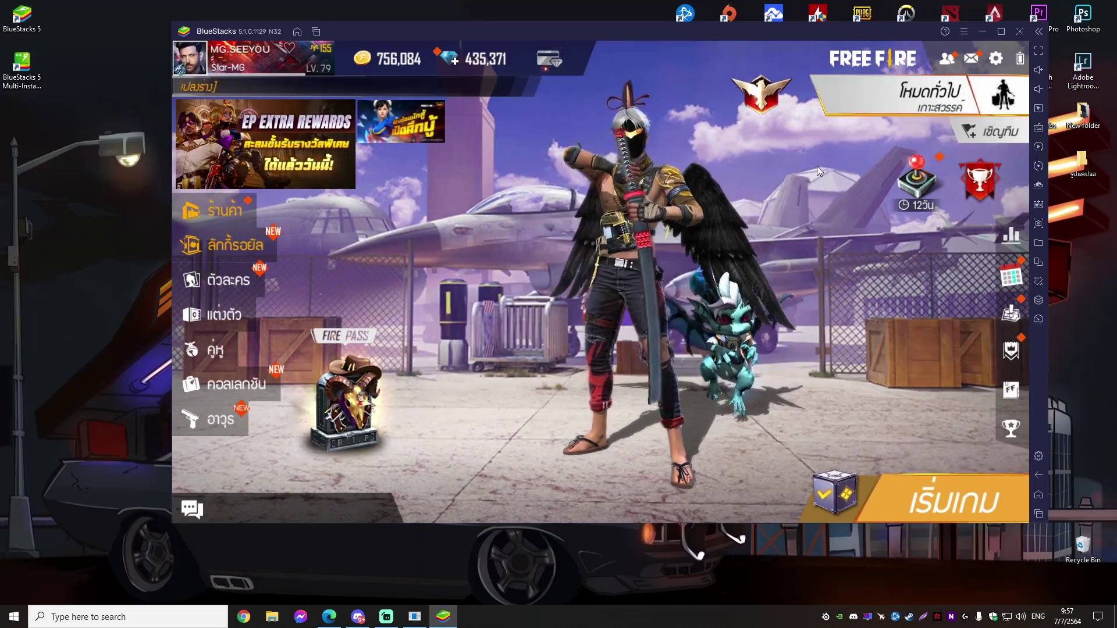
Step: Exit BlueStacks, confirming the exit, and relaunch BlueStacks 5 from the desktop
left_click(1021, 33)
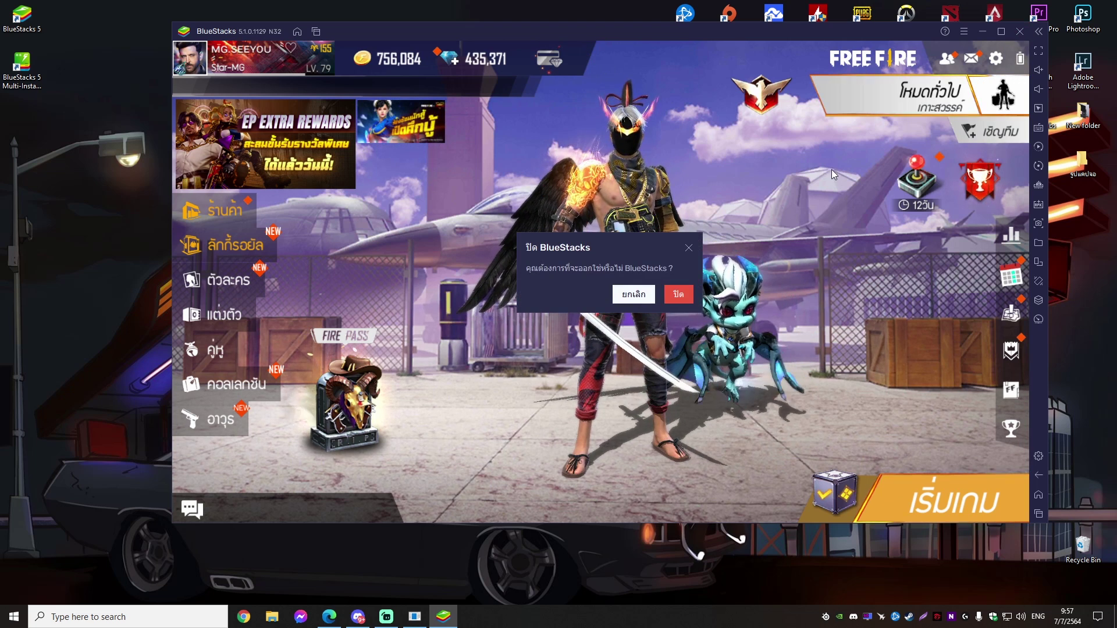
left_click(678, 295)
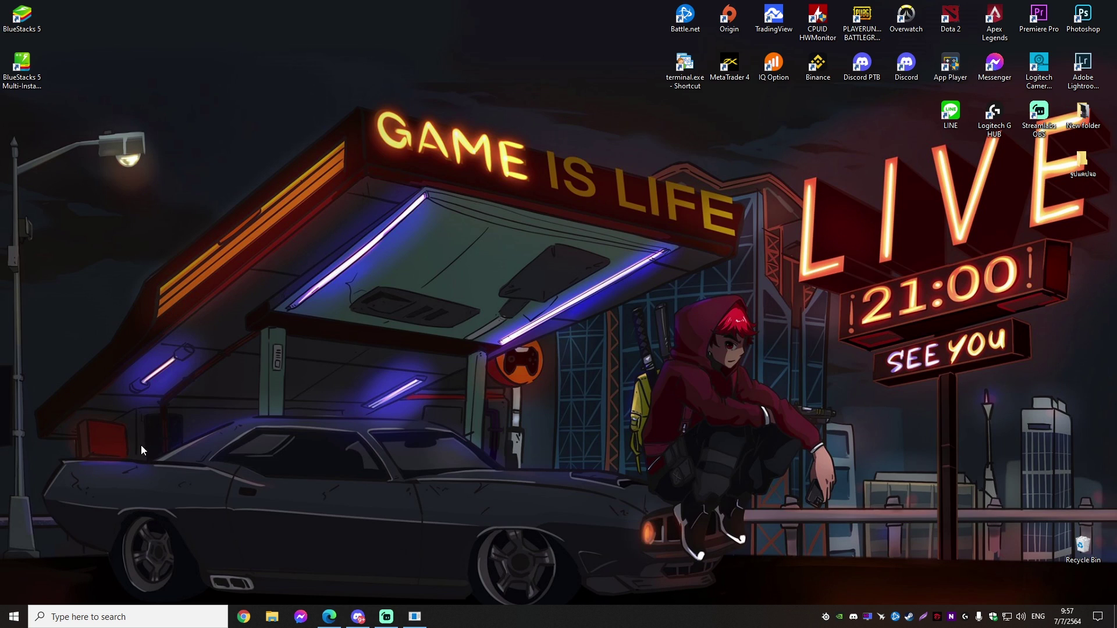
left_click(22, 17)
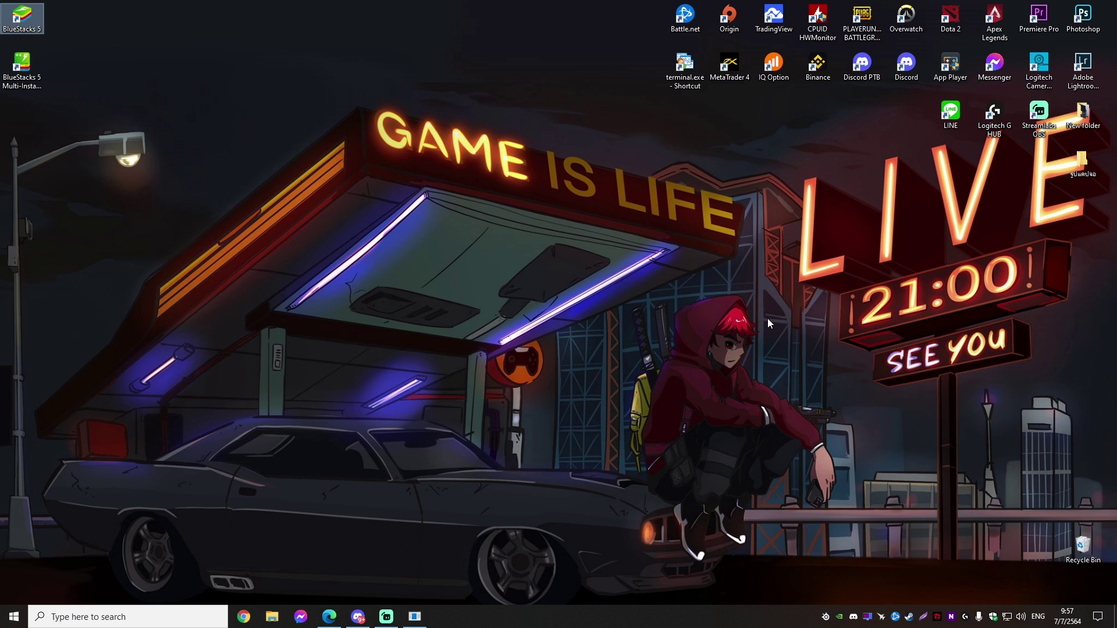
left_click(389, 504)
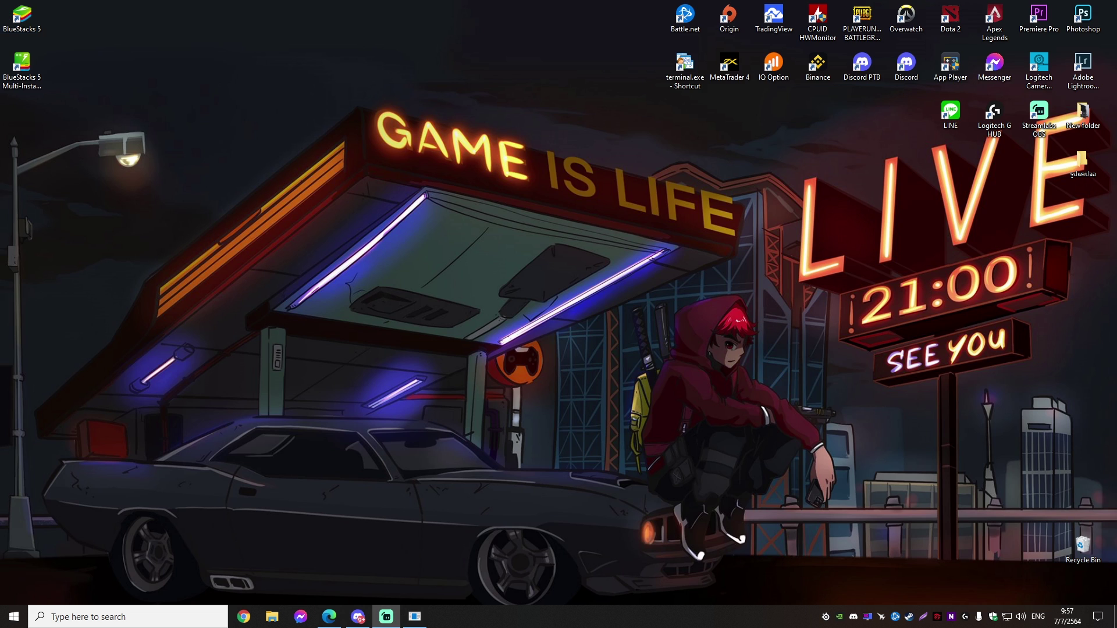
double_click(23, 17)
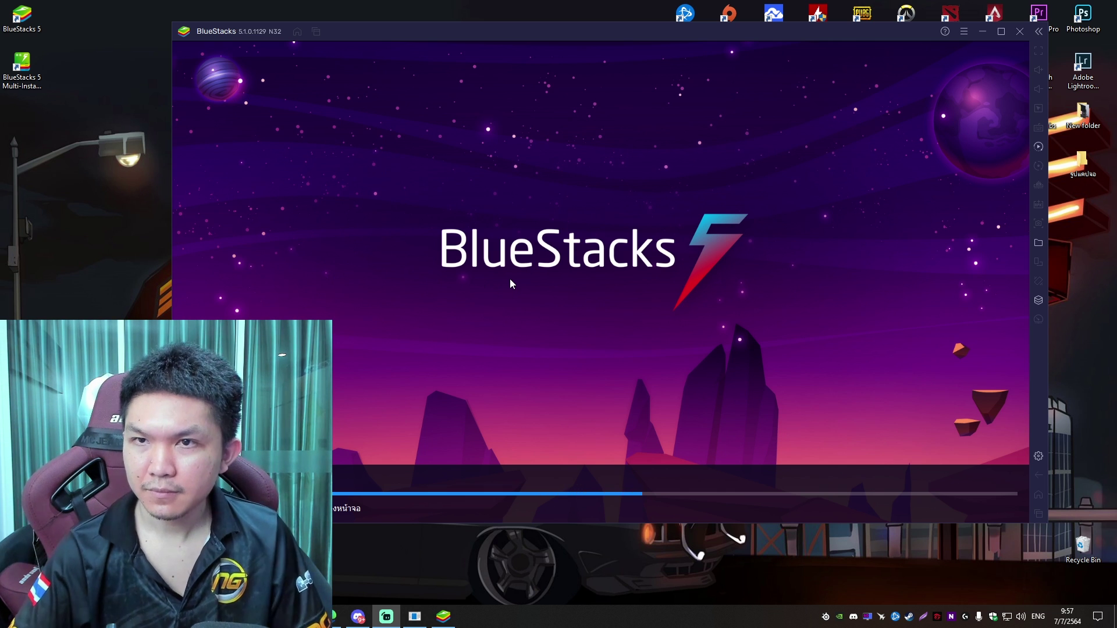
Step: Reposition the BlueStacks window on the desktop and launch Free Fire from its home screen
left_click_drag(802, 29, 782, 93)
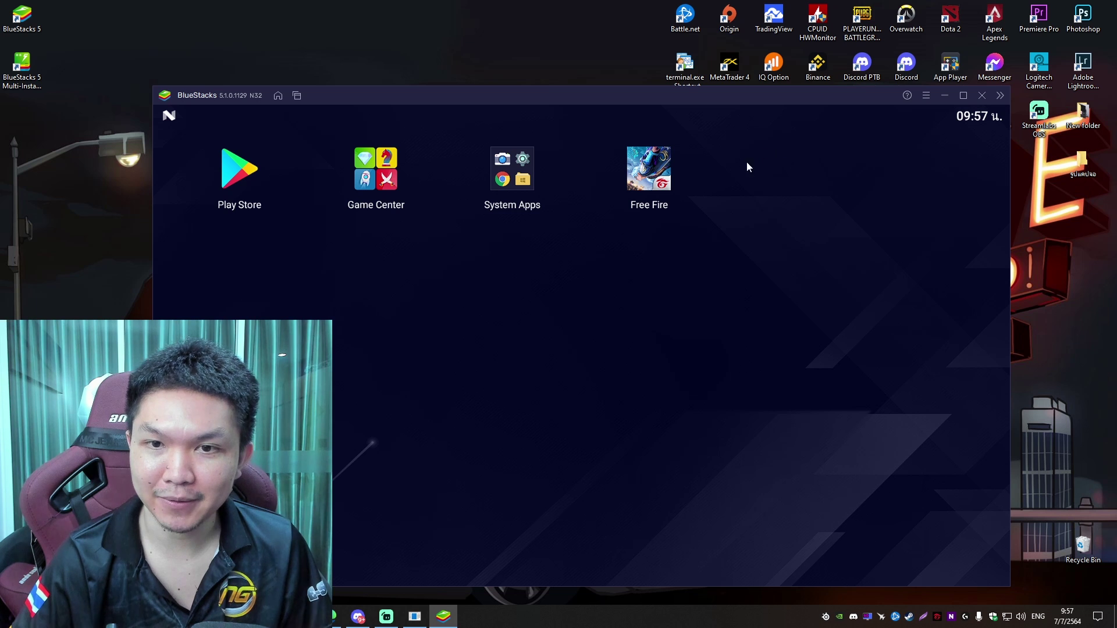
left_click_drag(671, 100, 705, 54)
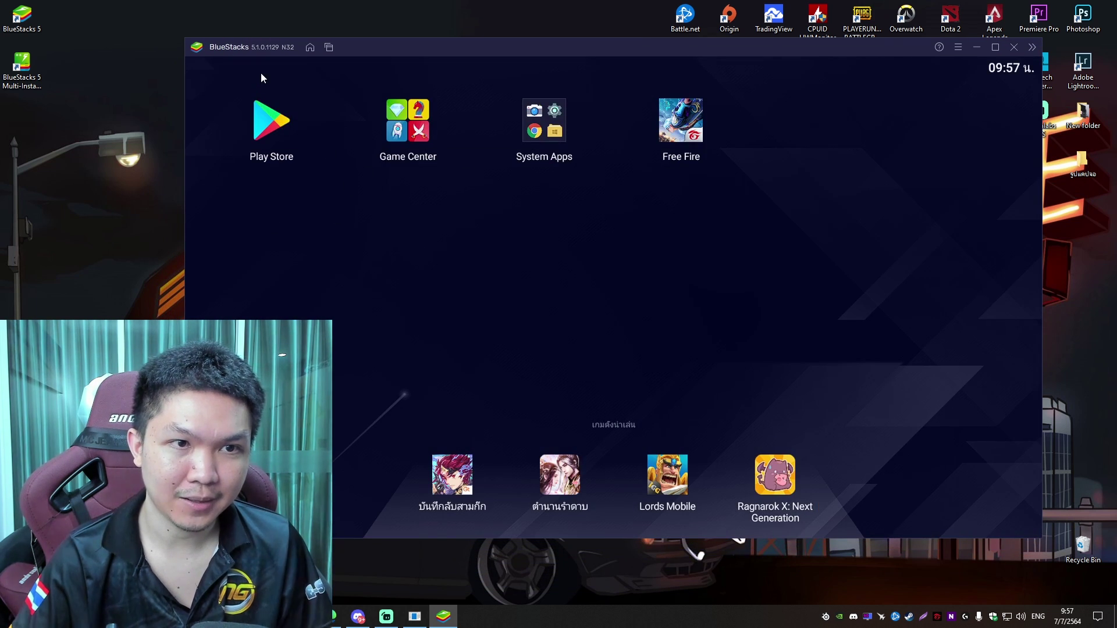
left_click(705, 143)
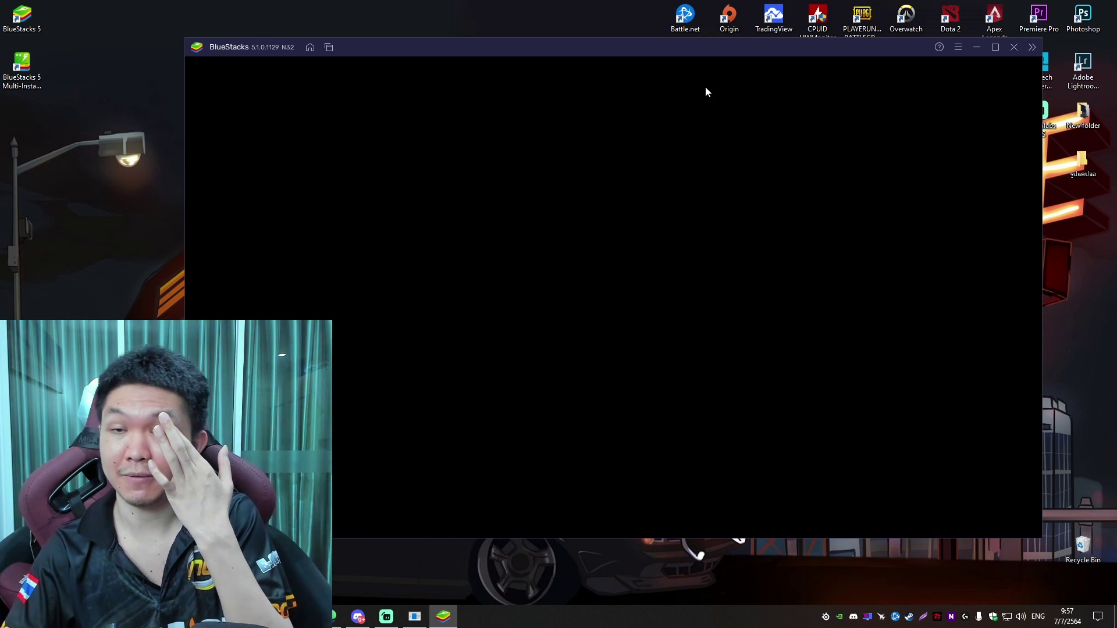
mouse_move(740, 47)
left_mouse_down()
mouse_move(736, 58)
mouse_move(738, 49)
left_mouse_up()
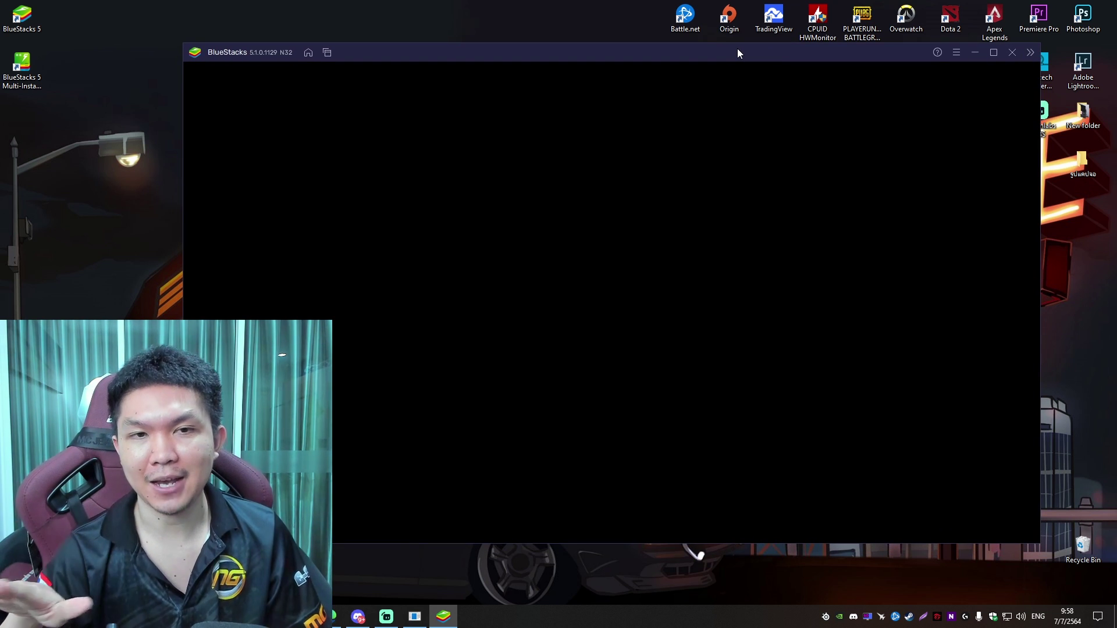
right_click(552, 8)
key("Escape")
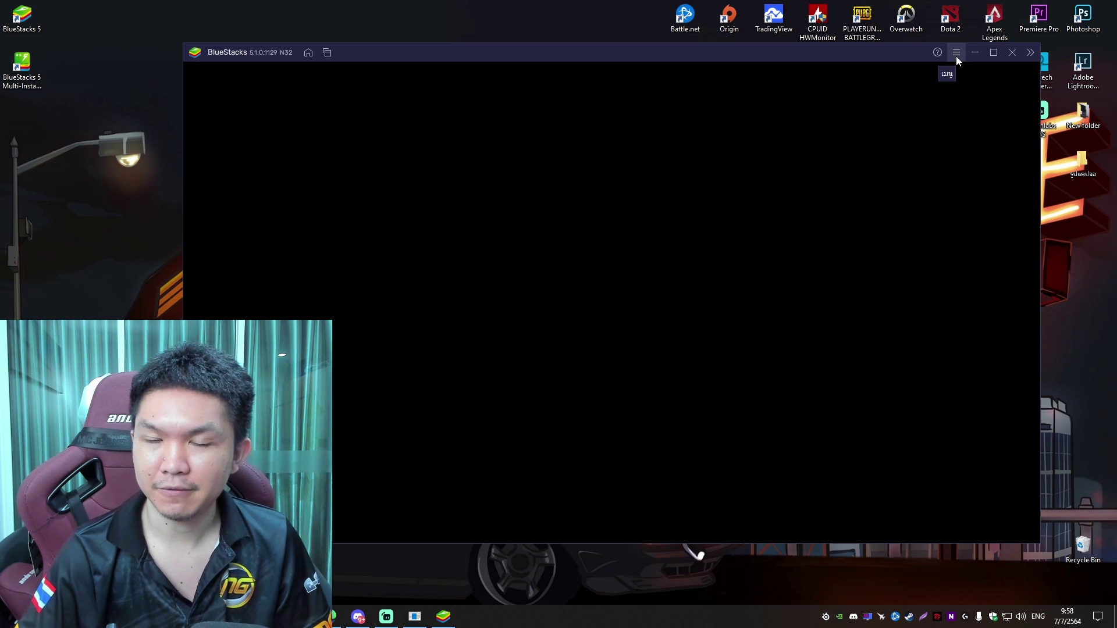
Step: Enable the in-game frame rate display in the BlueStacks performance settings, save the changes, and close the settings
left_click(956, 56)
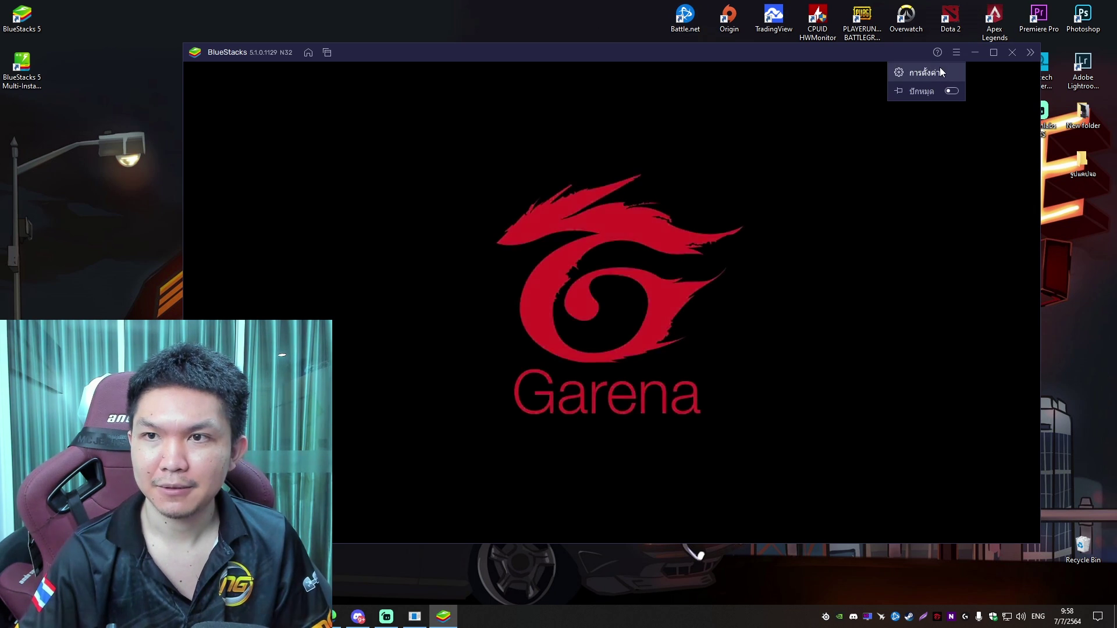
left_click(940, 69)
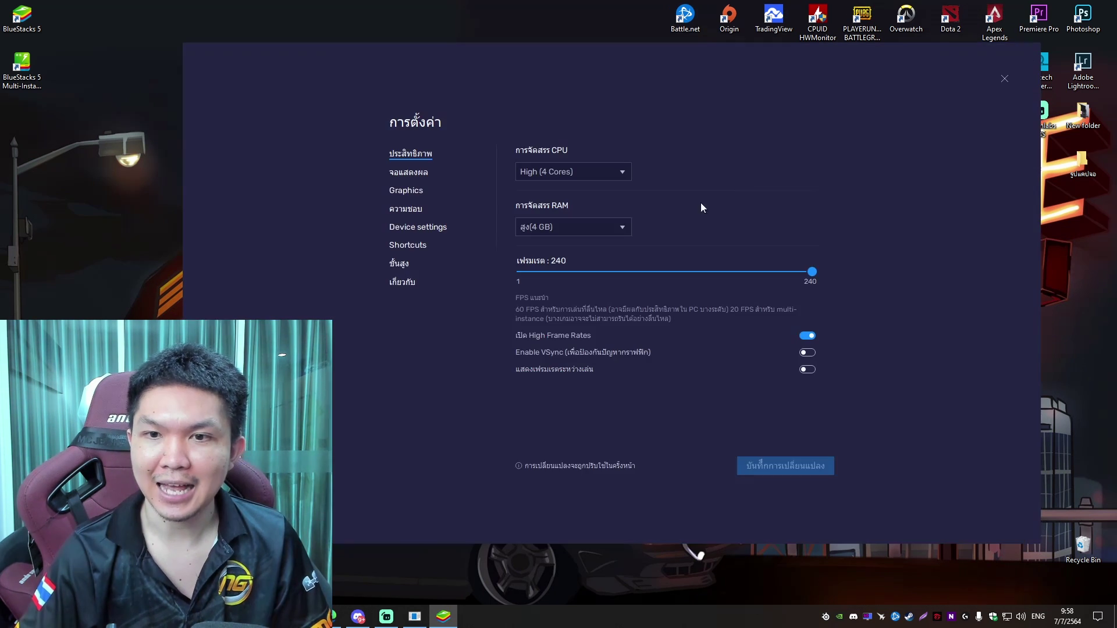
left_click(406, 262)
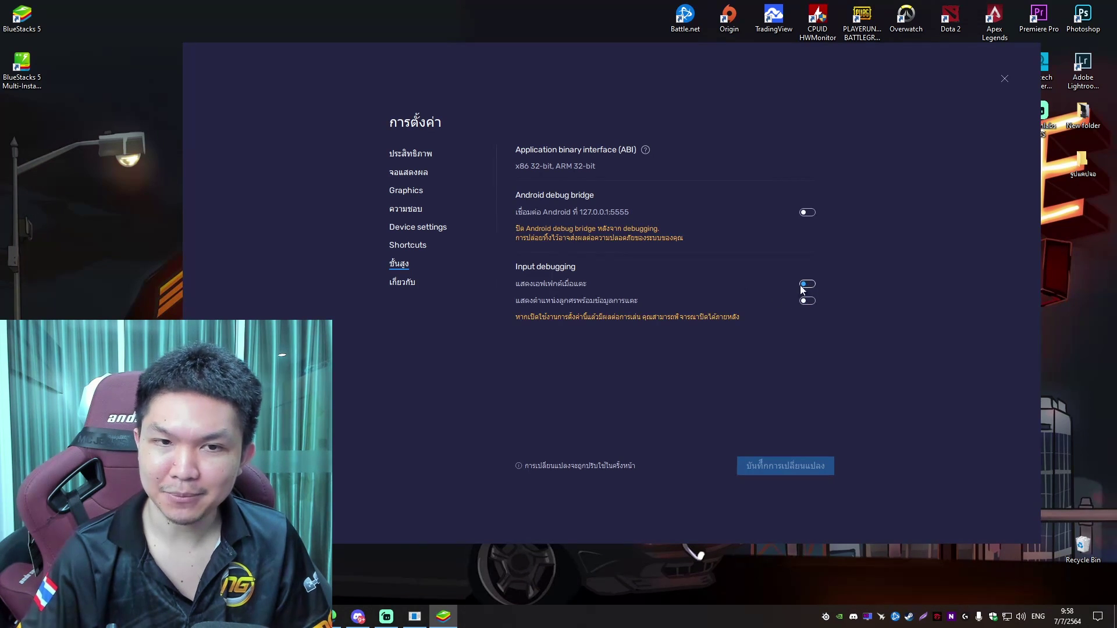
left_click(415, 173)
left_click(410, 153)
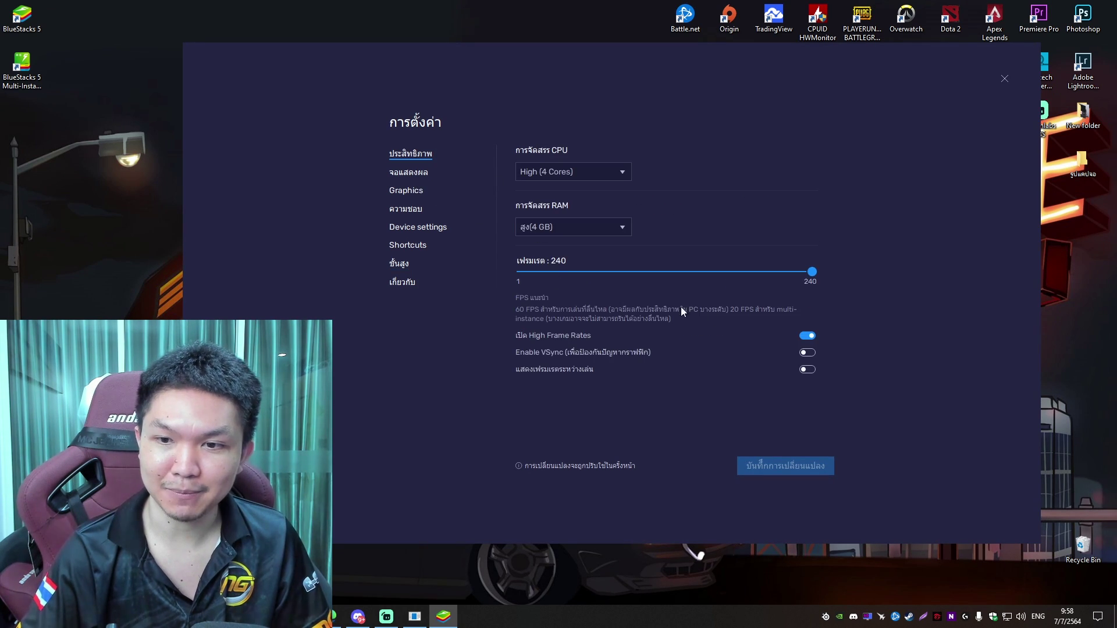
left_click(807, 369)
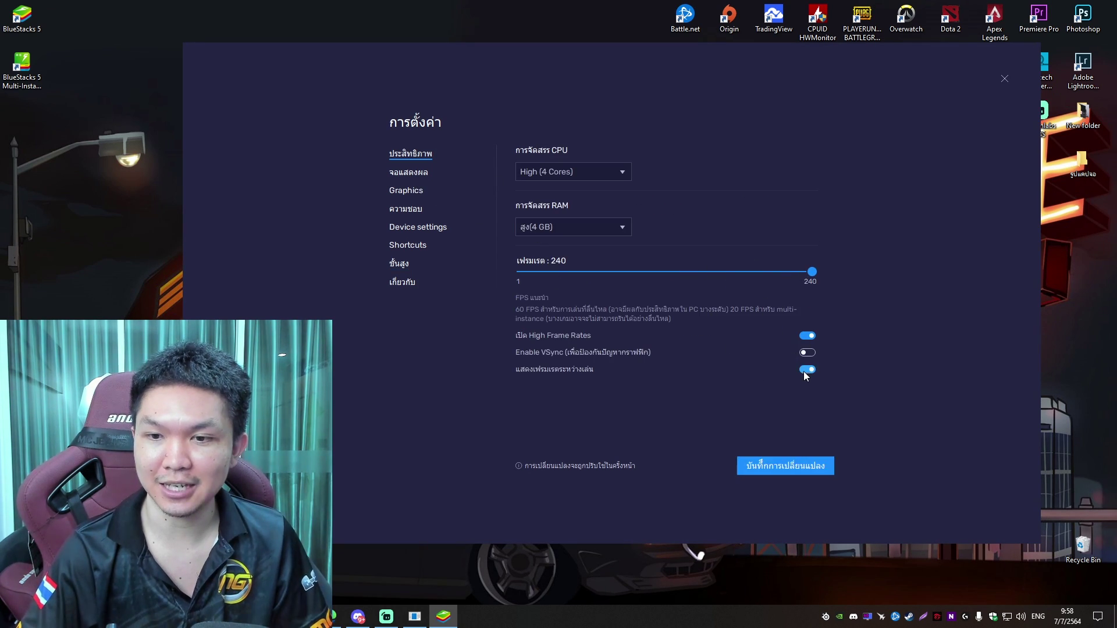
left_click(785, 466)
left_click(1004, 79)
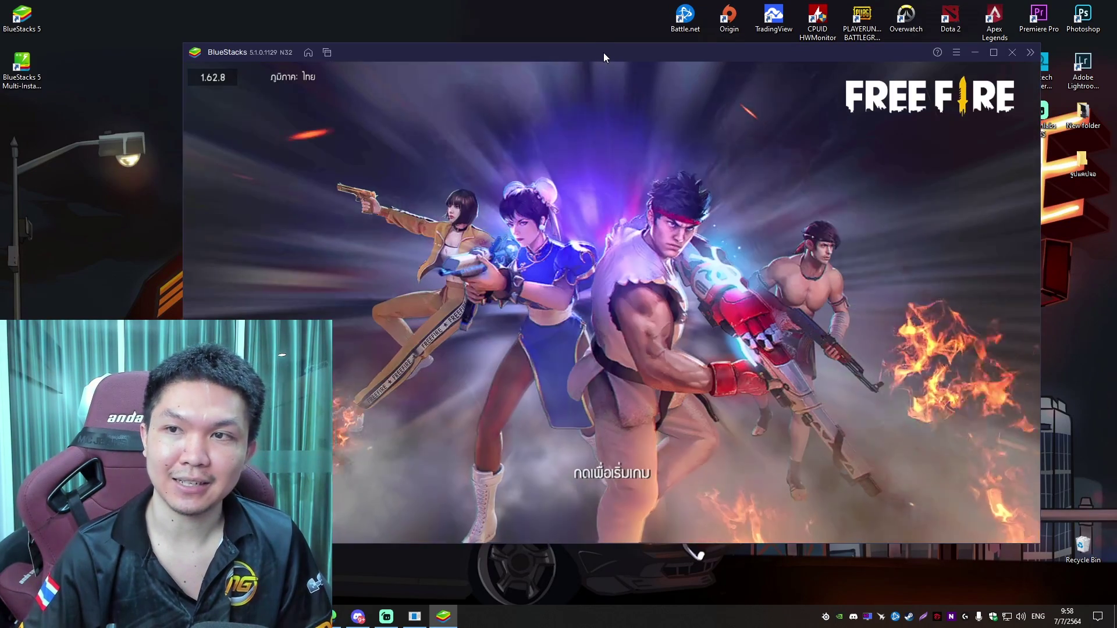
Step: Switch BlueStacks to full screen, start Free Fire from its title screen, and dismiss the promotional pop-ups to reach the lobby
left_click_drag(603, 52, 618, 27)
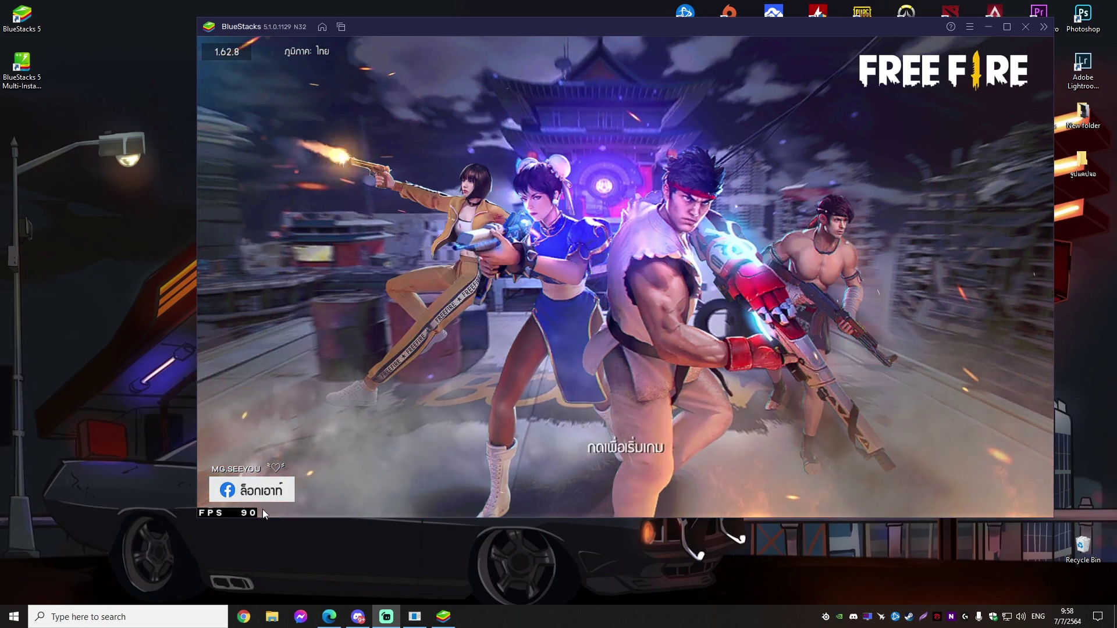
left_click(1013, 28)
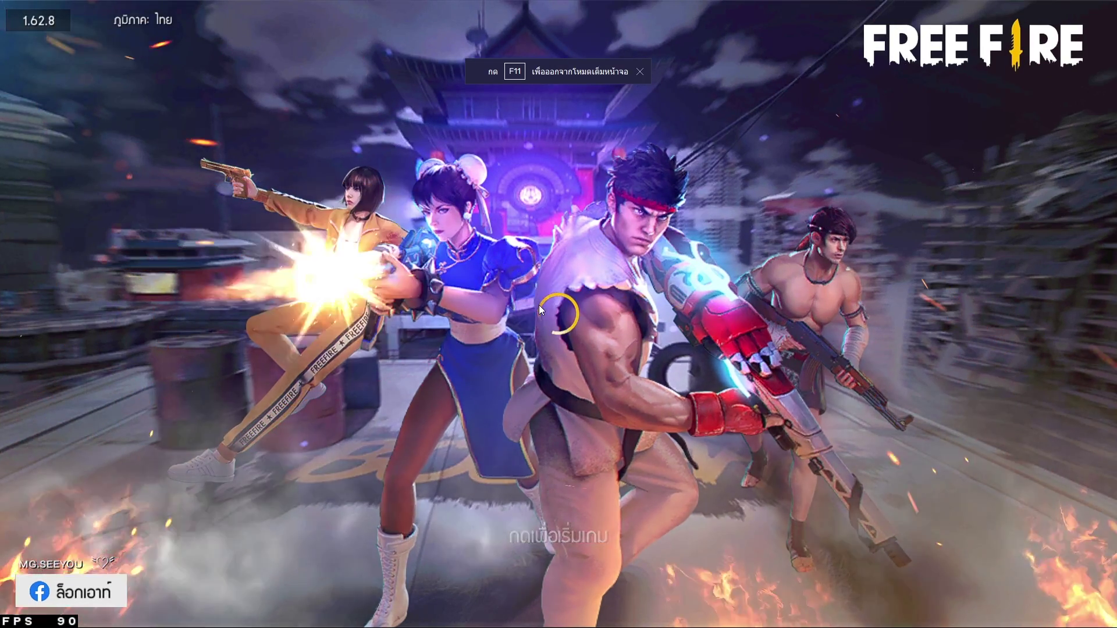
left_click(539, 306)
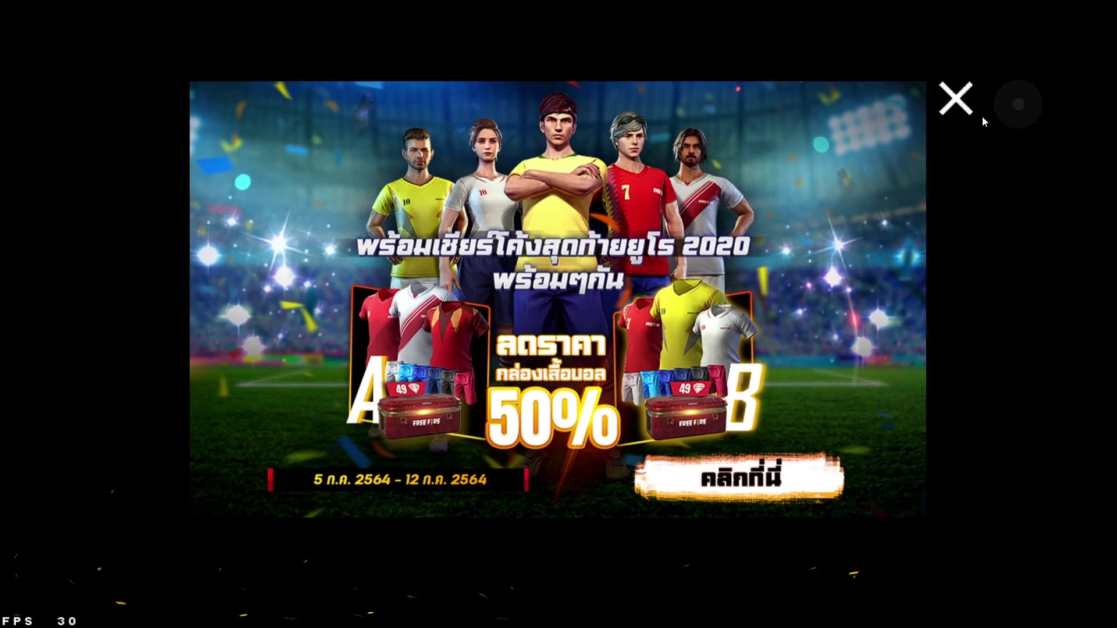
left_click(957, 102)
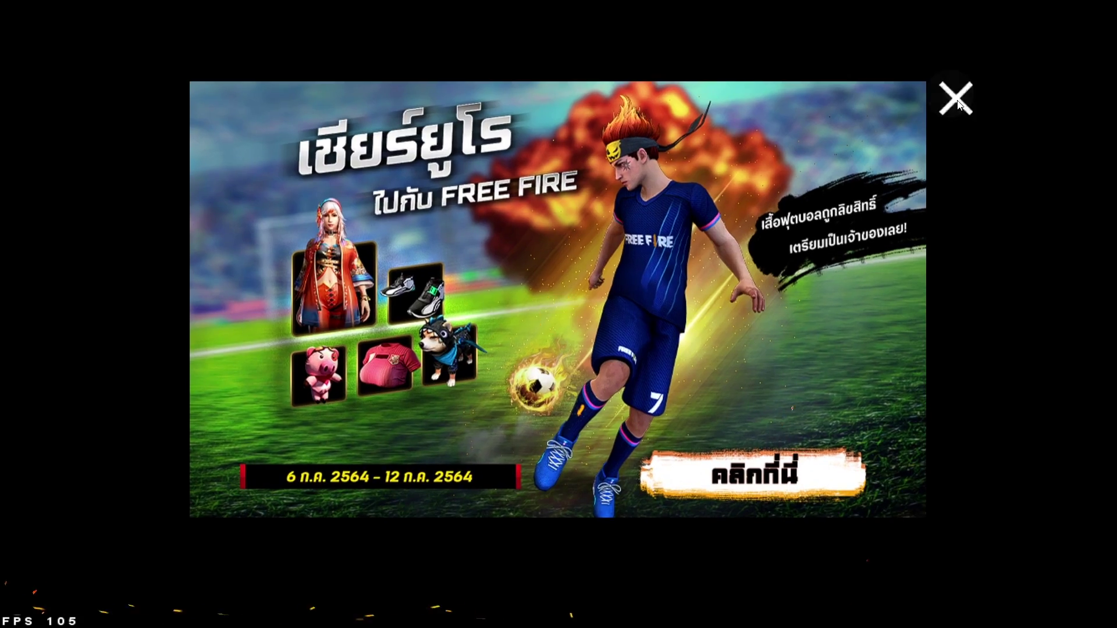
left_click(957, 101)
left_click(955, 98)
left_click(1077, 21)
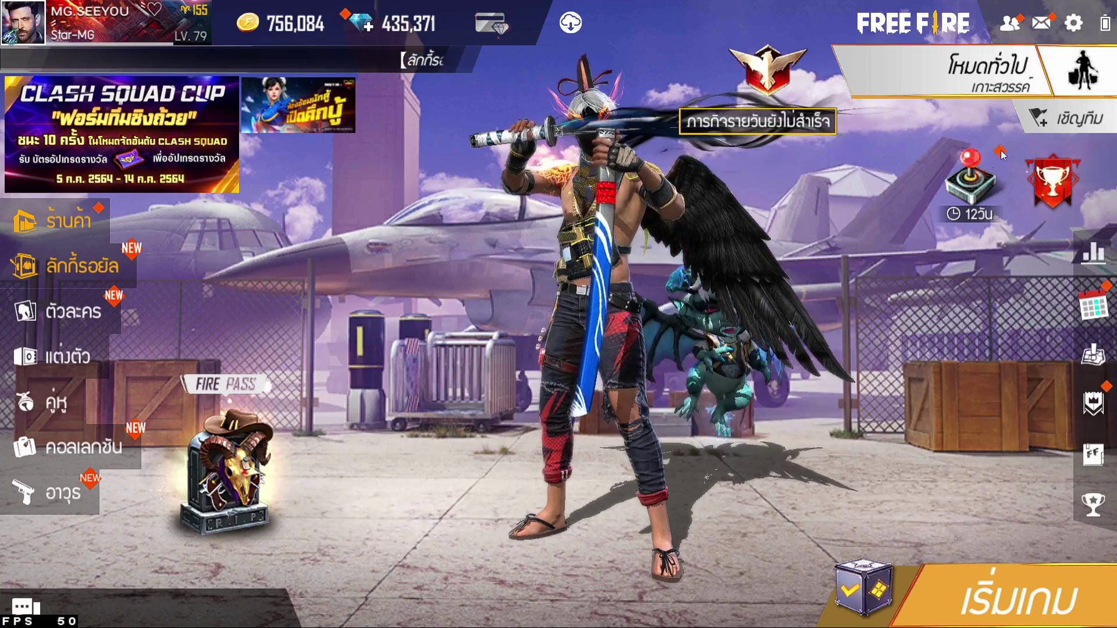
left_click(1070, 189)
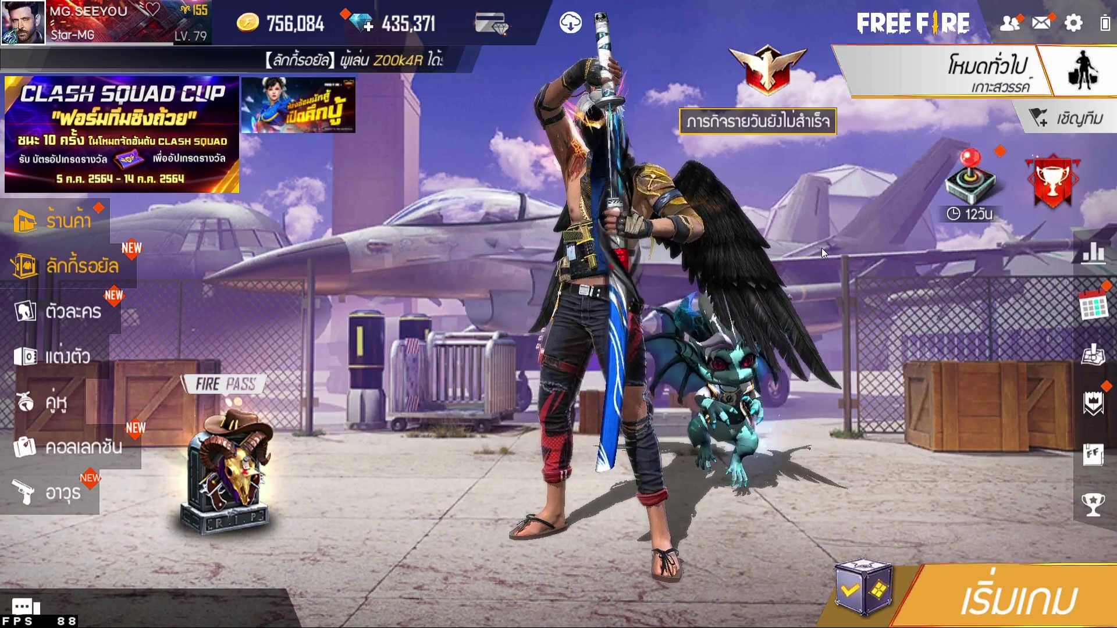